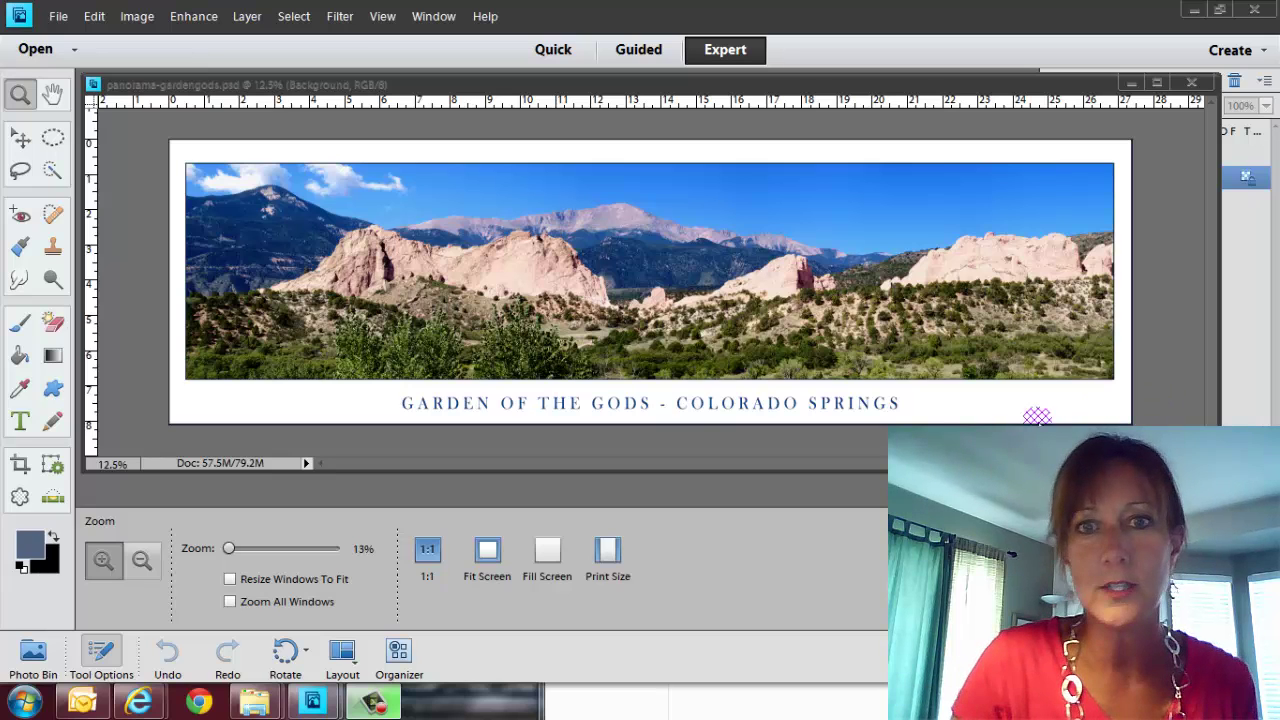
left_click(1191, 82)
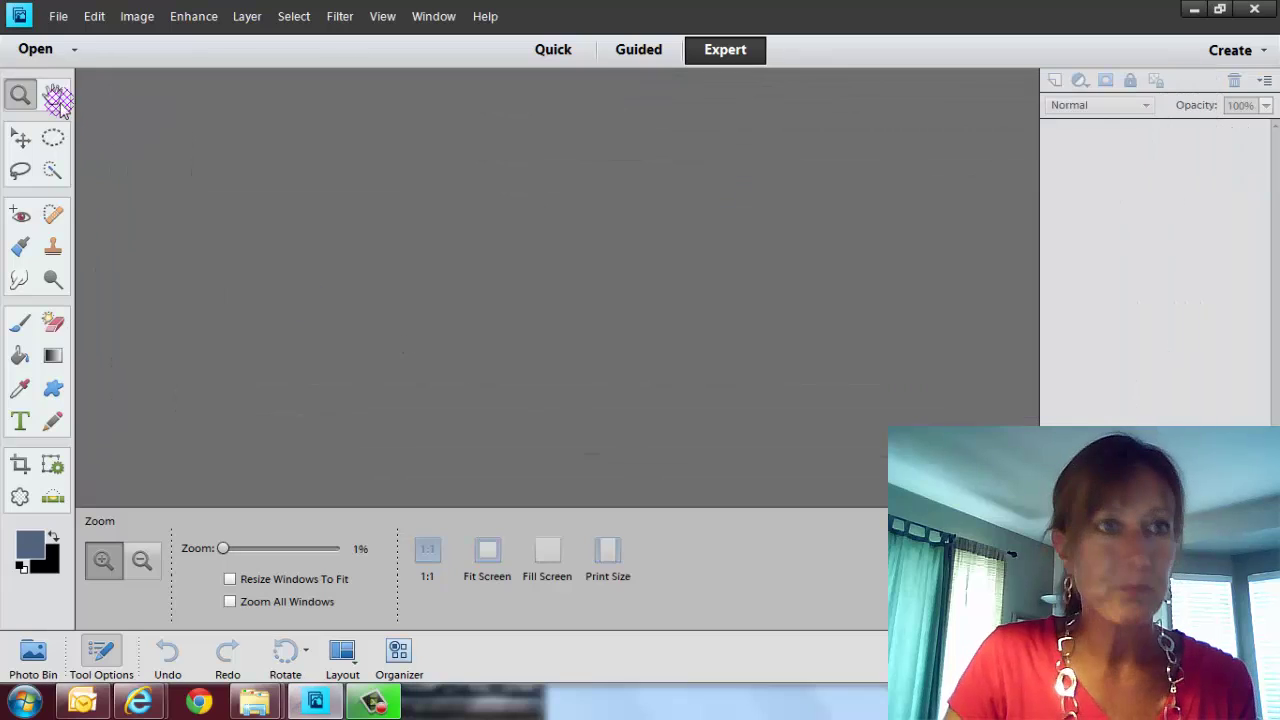
left_click(57, 15)
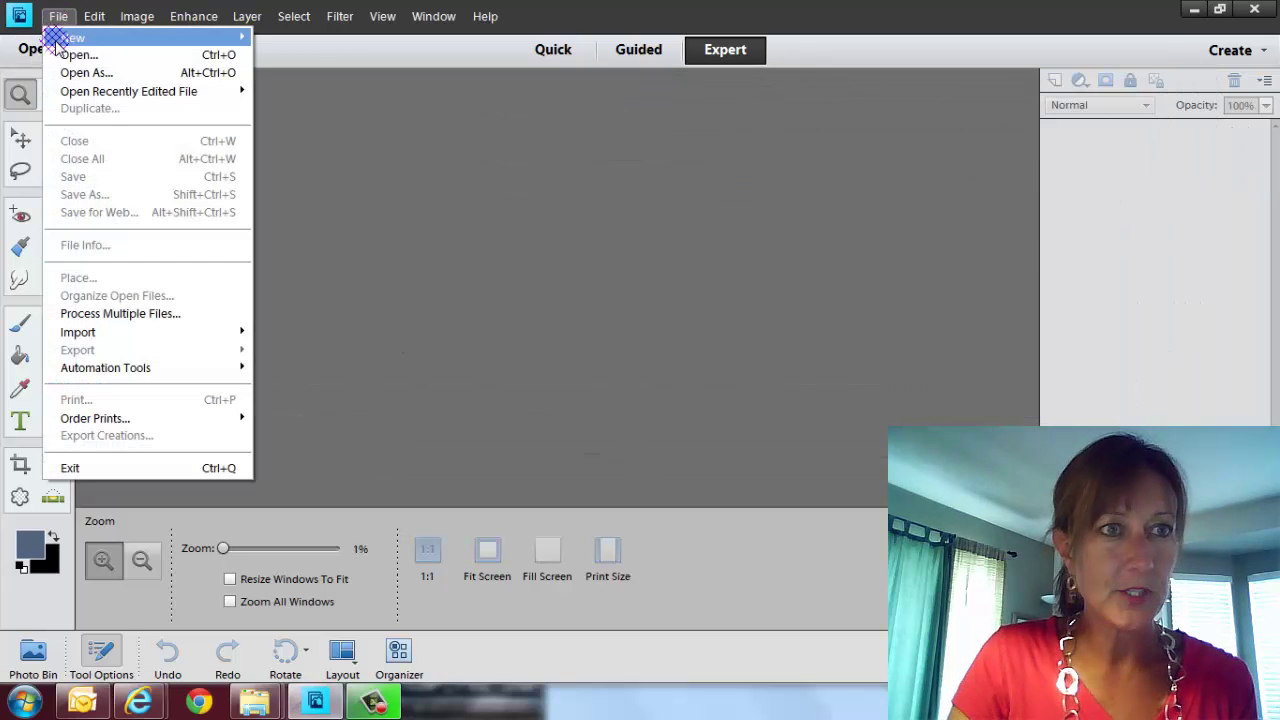
left_click(62, 54)
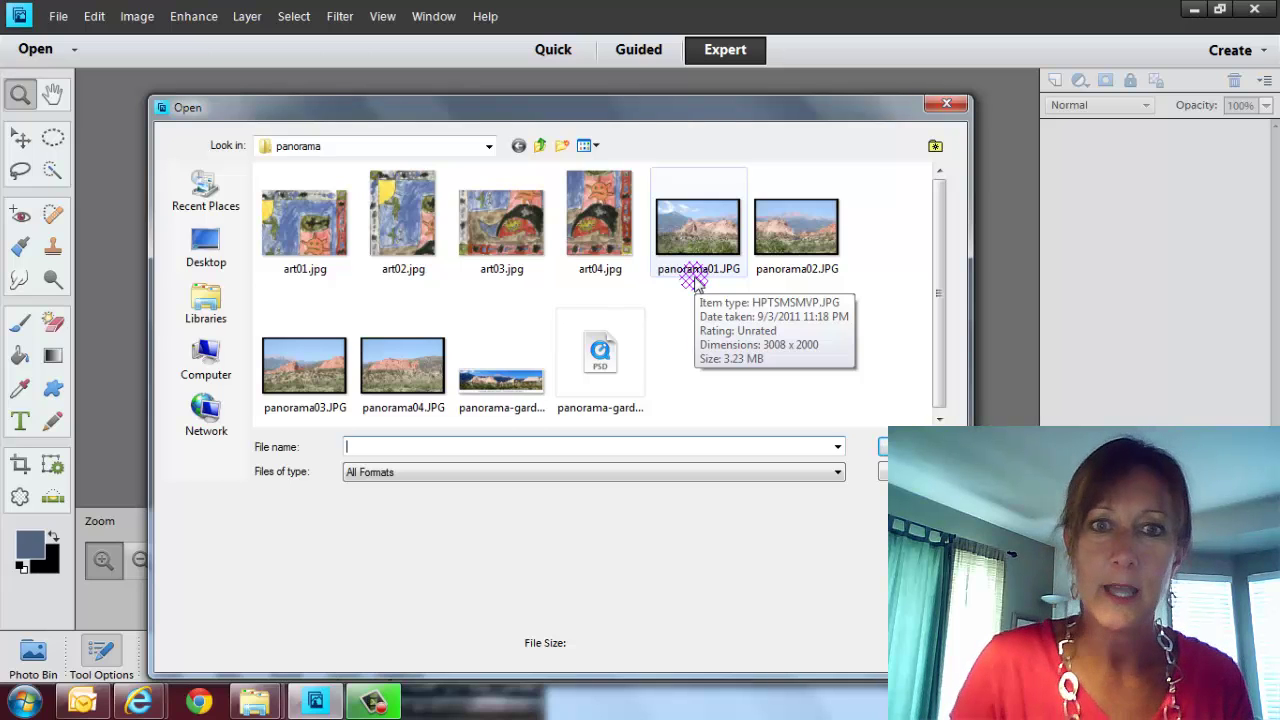
left_click(695, 280)
left_click(796, 235)
left_click(405, 368)
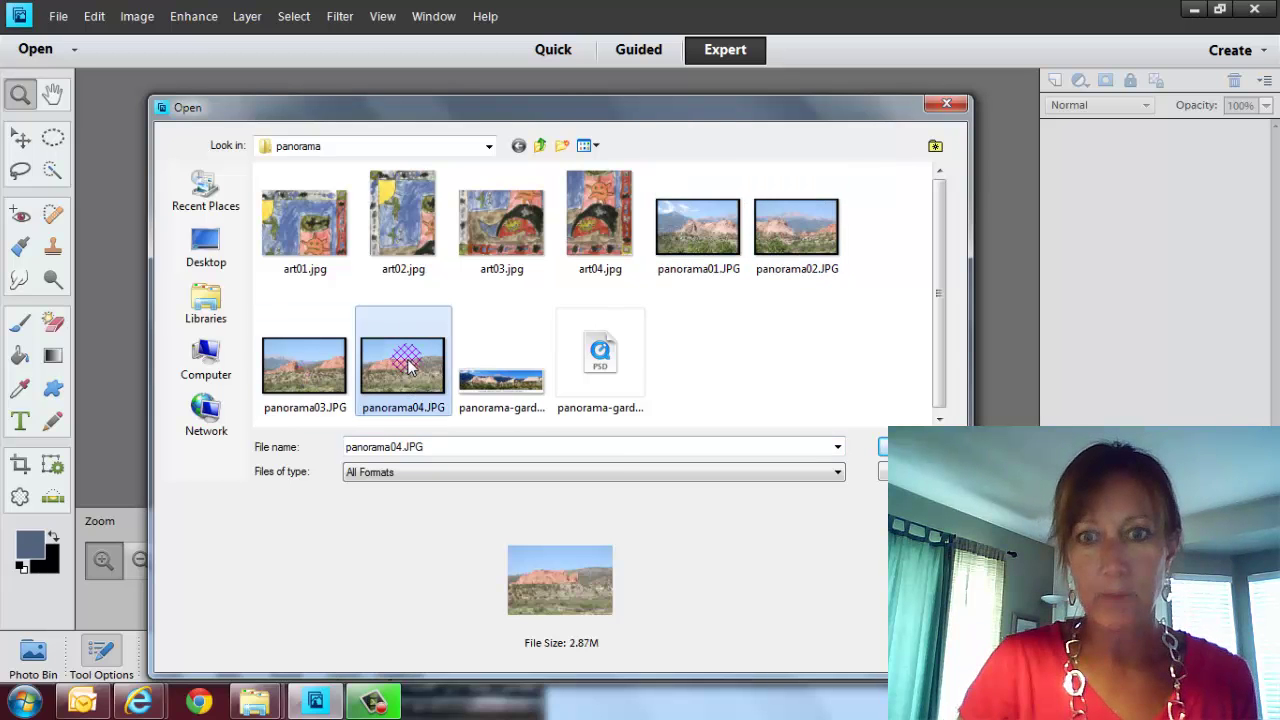
Dismiss the file dialog and start Photomerge Panorama from the Enhance menu.
left_click(903, 447)
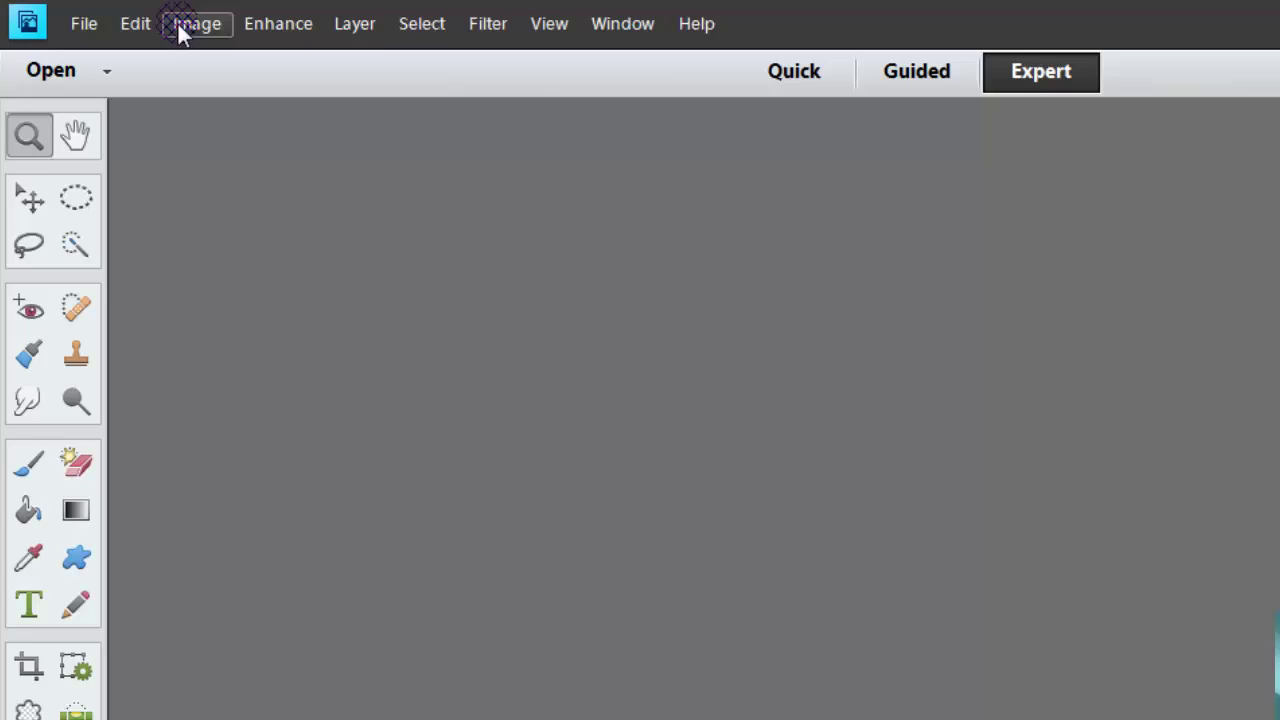
left_click(290, 27)
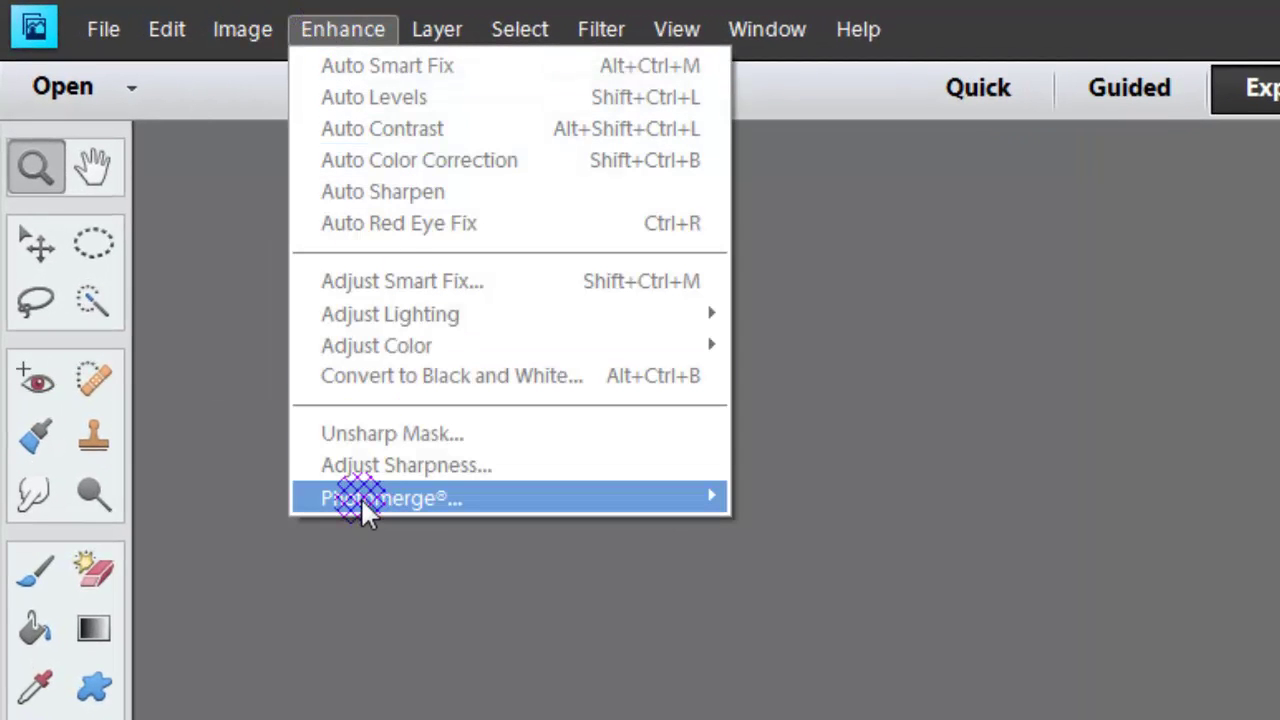
mouse_move(363, 506)
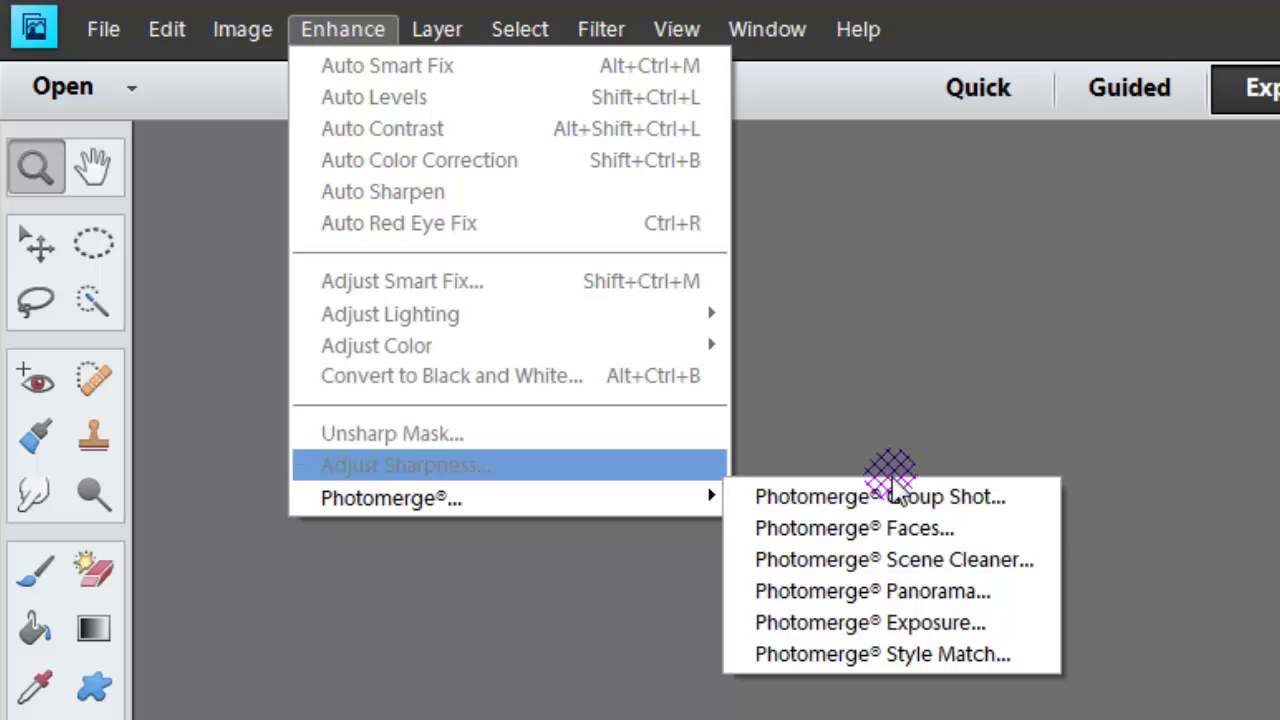
left_click(795, 598)
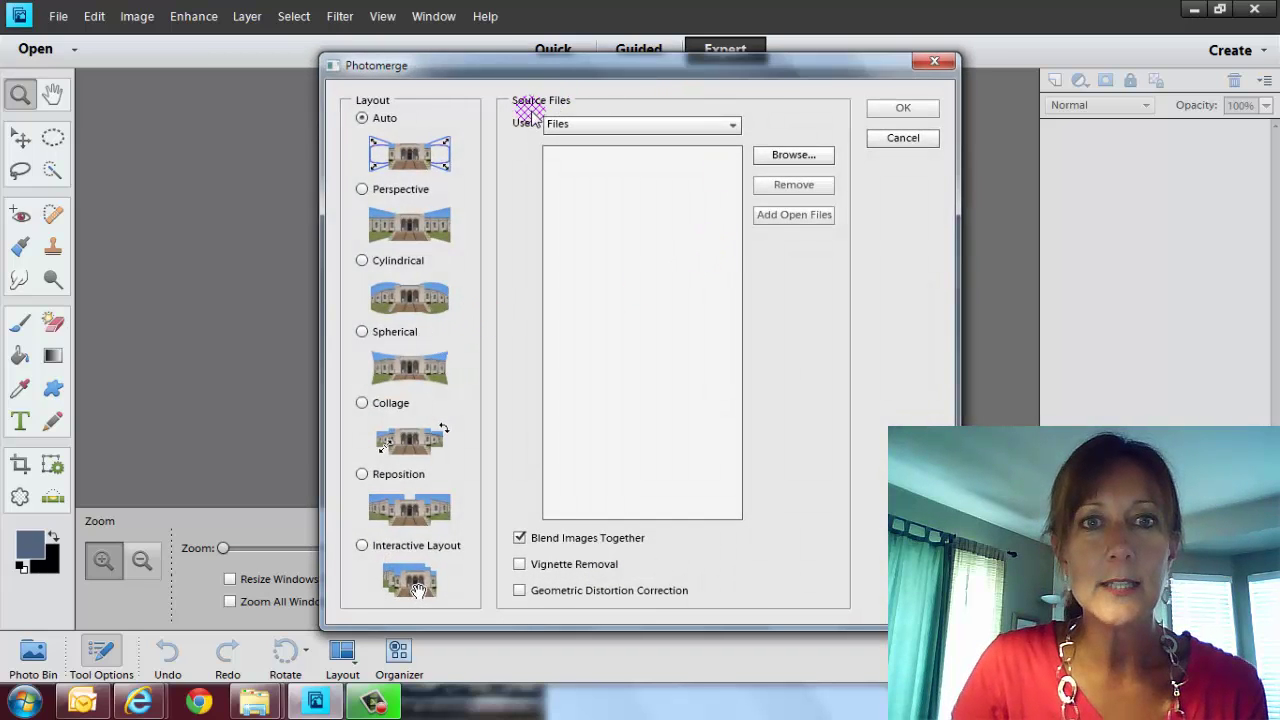
Add panorama01–panorama04.JPG as source files and stitch them with Auto layout.
left_click(781, 158)
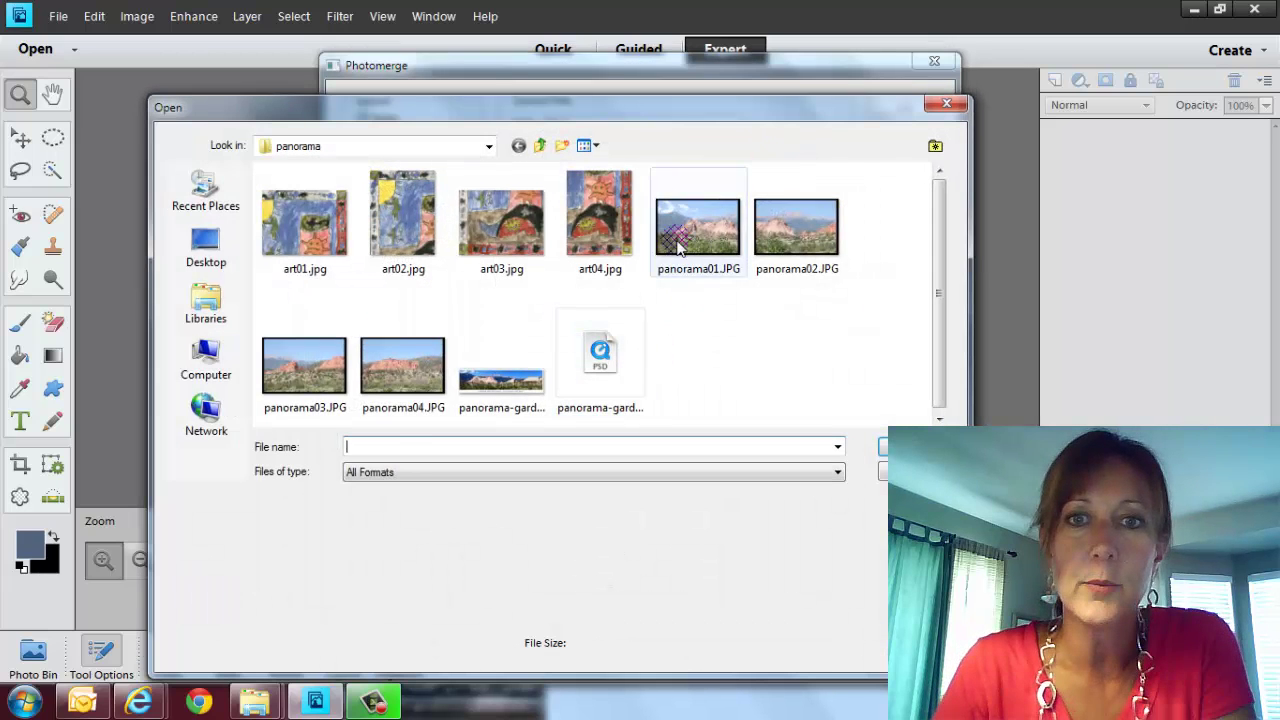
left_click(402, 365, "shift")
key("Return")
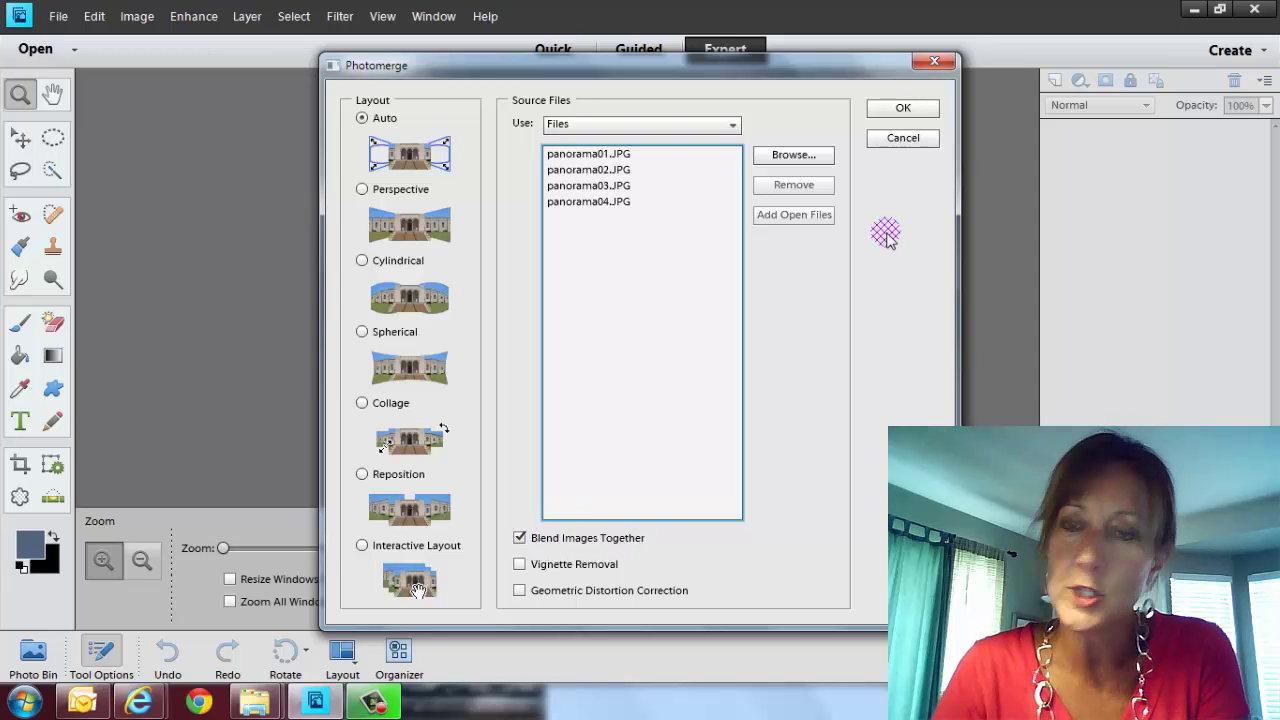
left_click(890, 107)
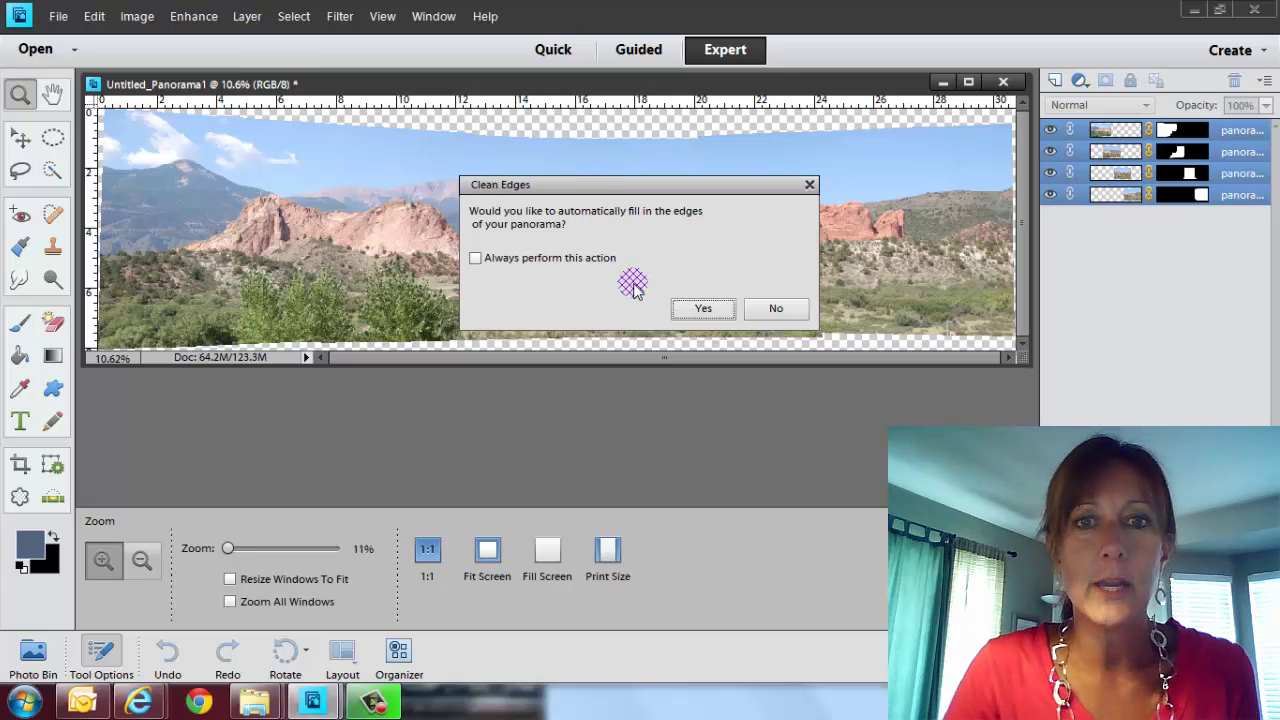
Decline edge filling, then hide and reshow all four panorama layers to inspect each piece.
left_click(767, 311)
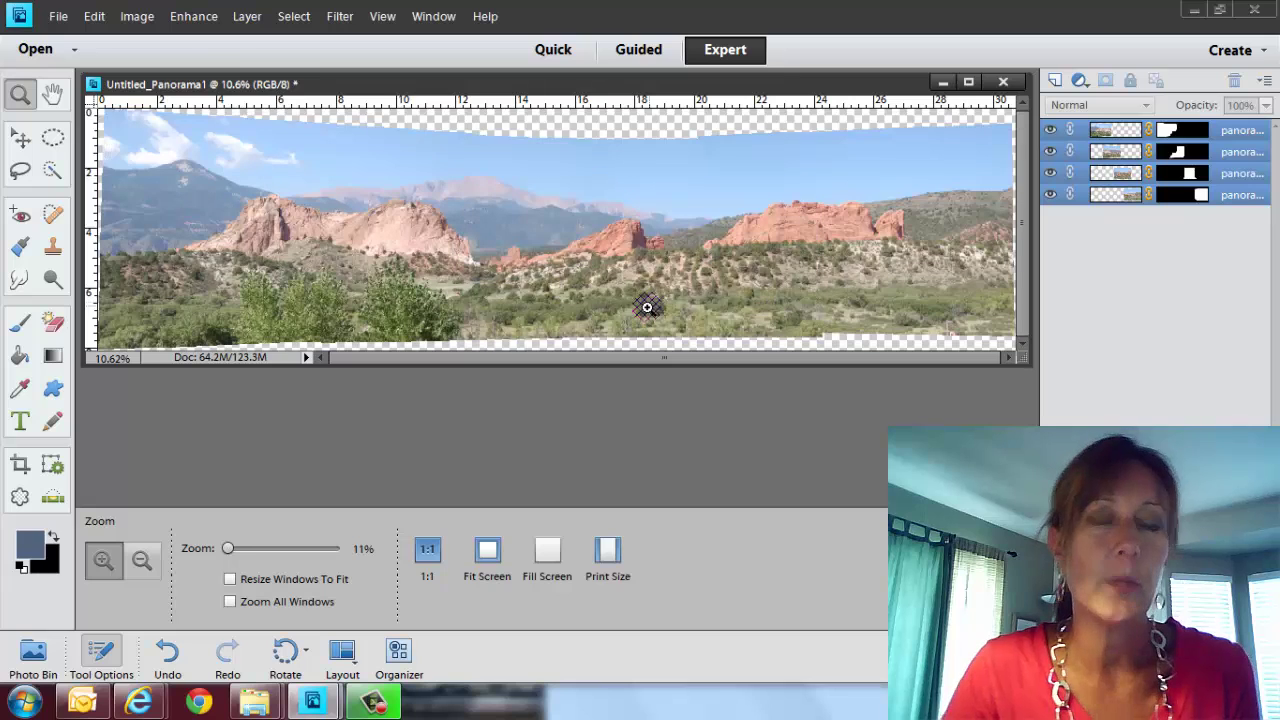
left_click(1050, 130)
left_click(1050, 151)
left_click(1050, 173)
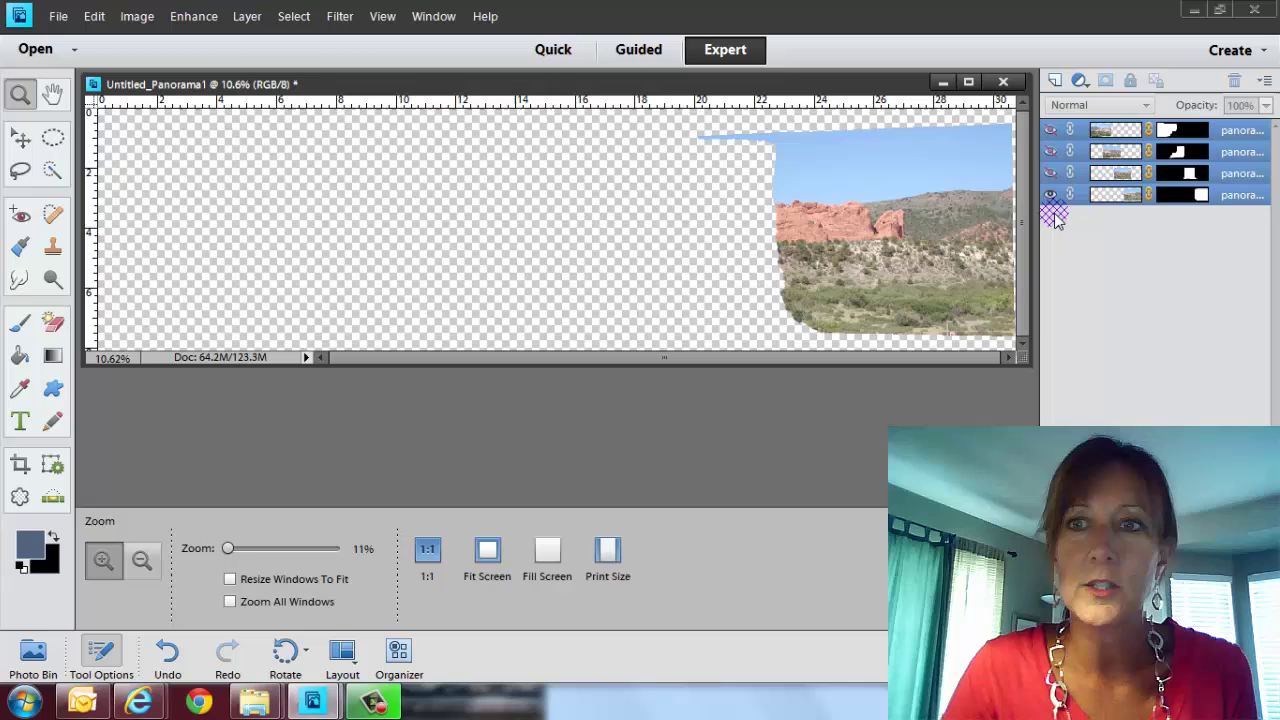
left_click(1050, 194)
left_click(1050, 194)
left_click(1050, 173)
left_click(1050, 151)
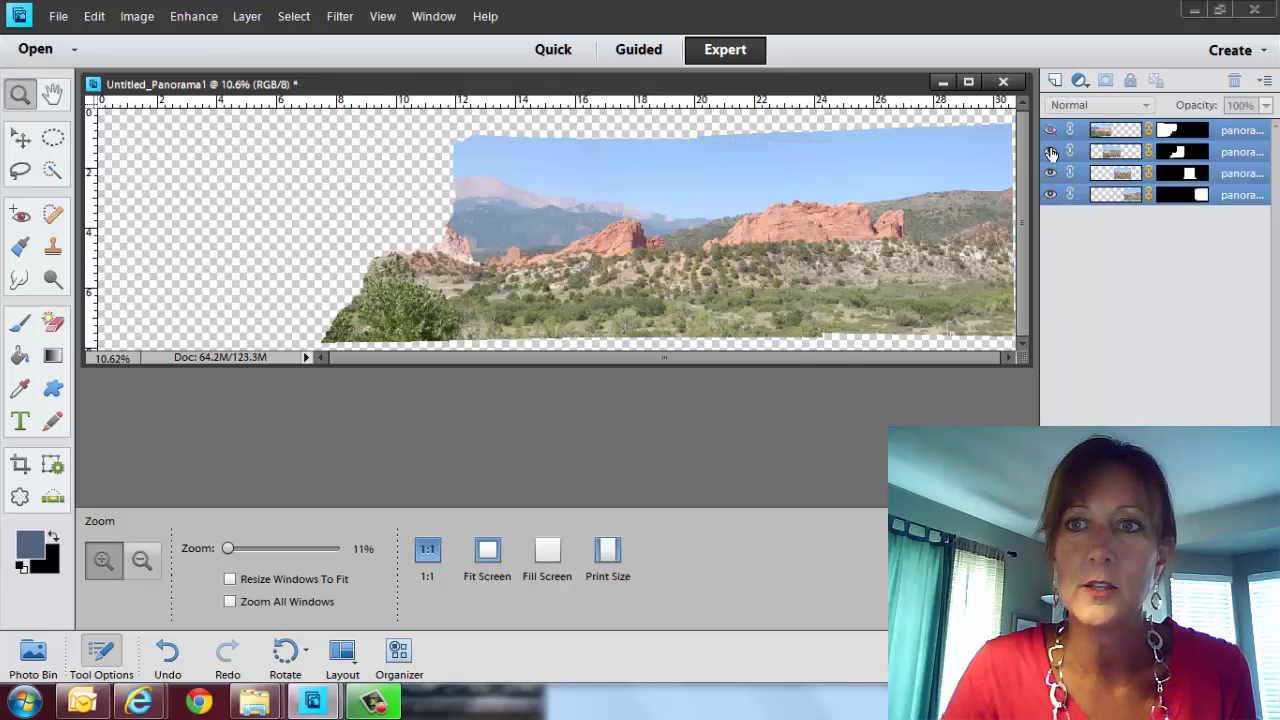
left_click(1050, 130)
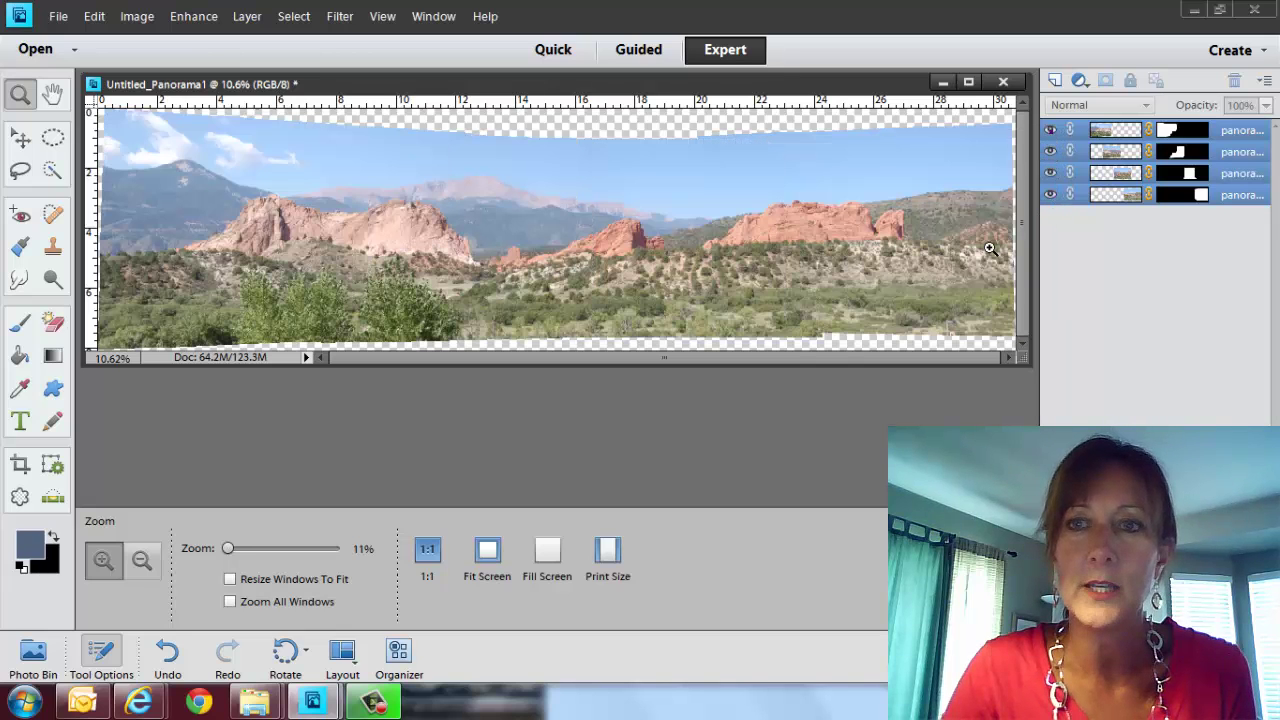
Crop the panorama inside its ragged edges and flatten it to a single layer.
left_click(20, 463)
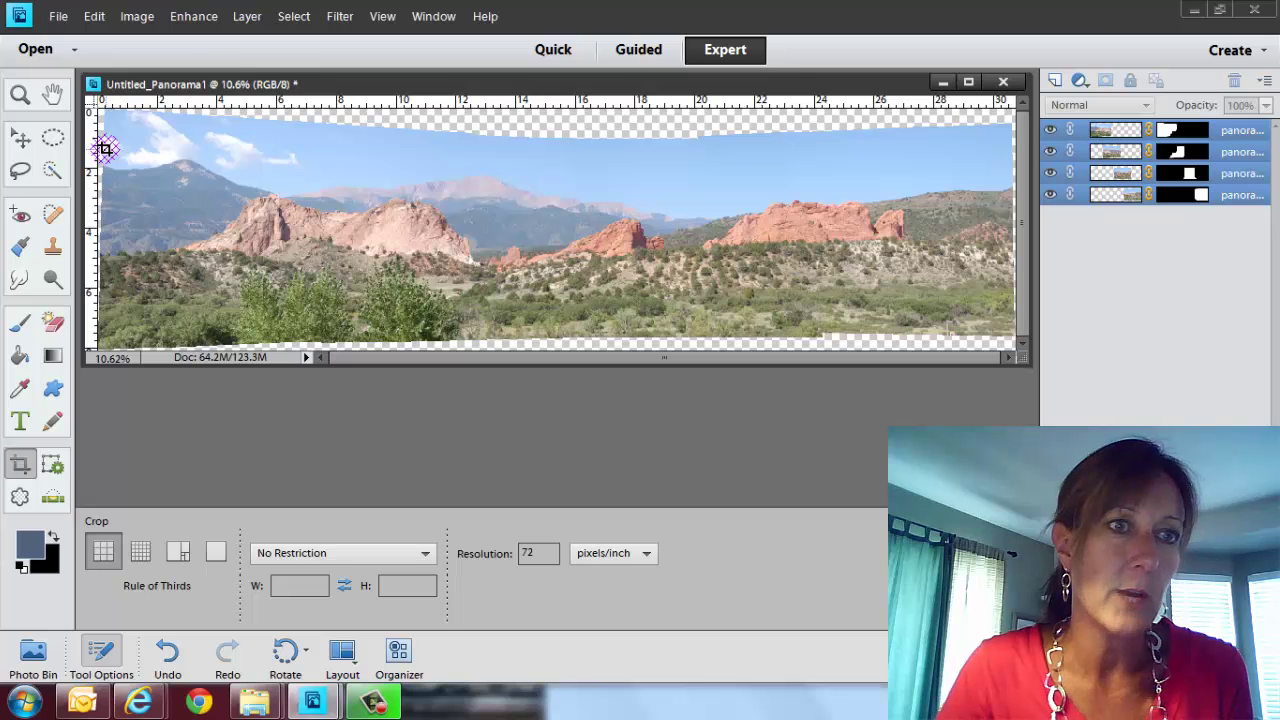
left_click_drag(103, 148, 998, 328)
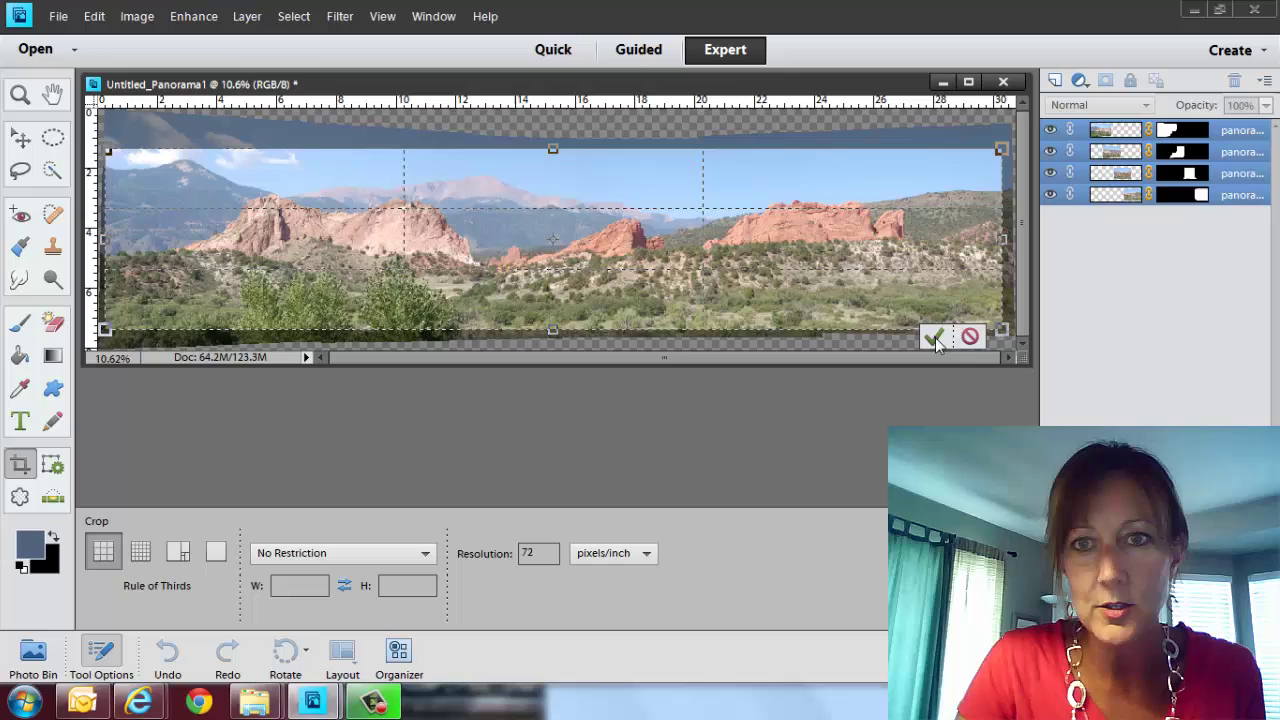
left_click(935, 337)
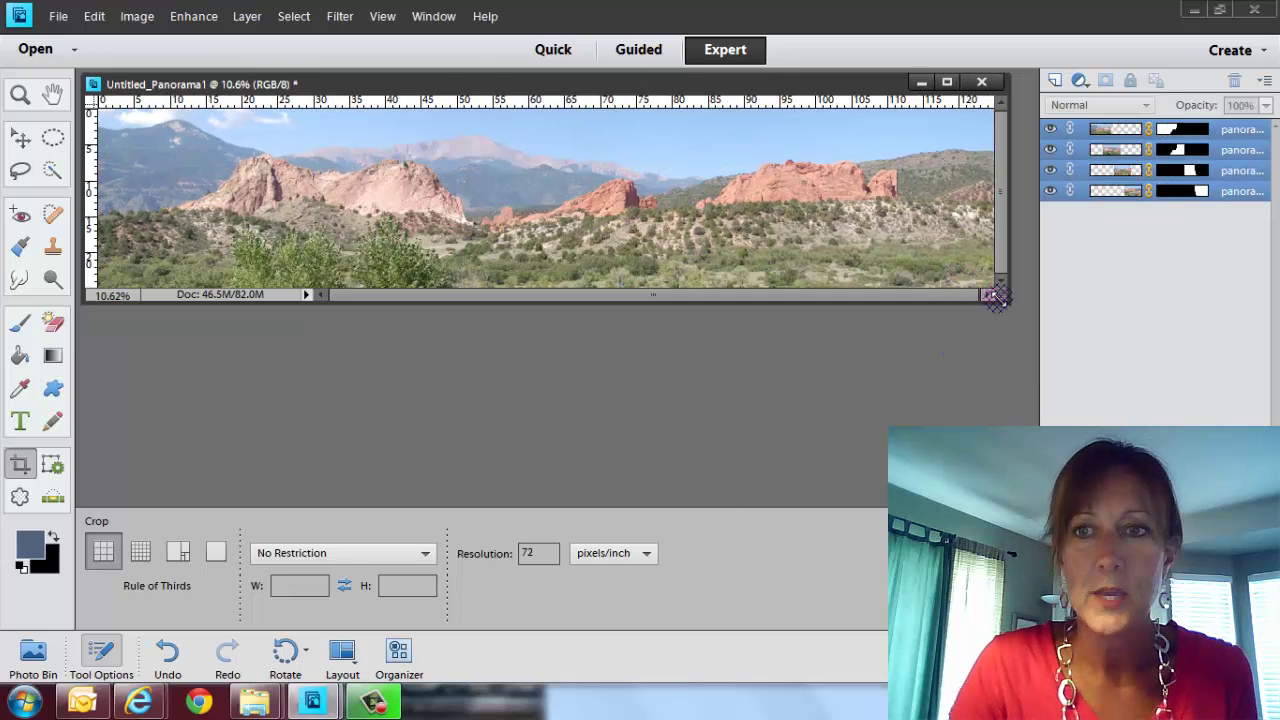
left_click_drag(1006, 300, 1088, 428)
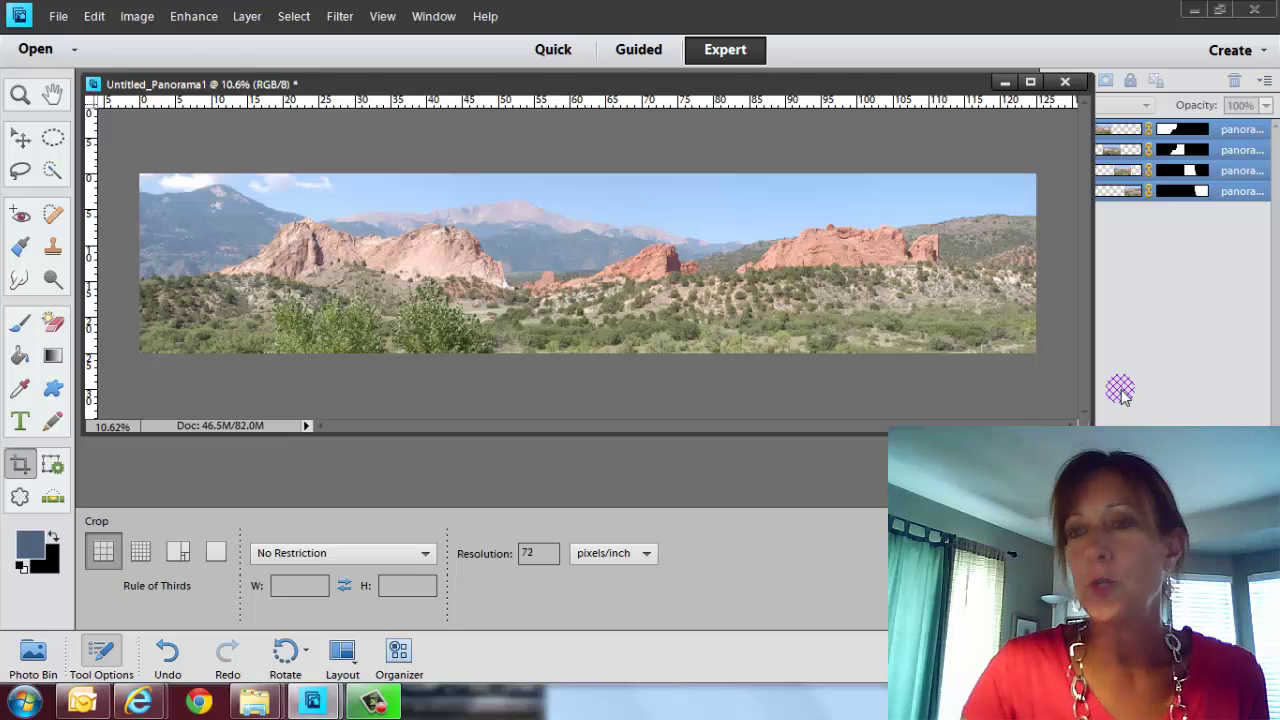
right_click(1237, 131)
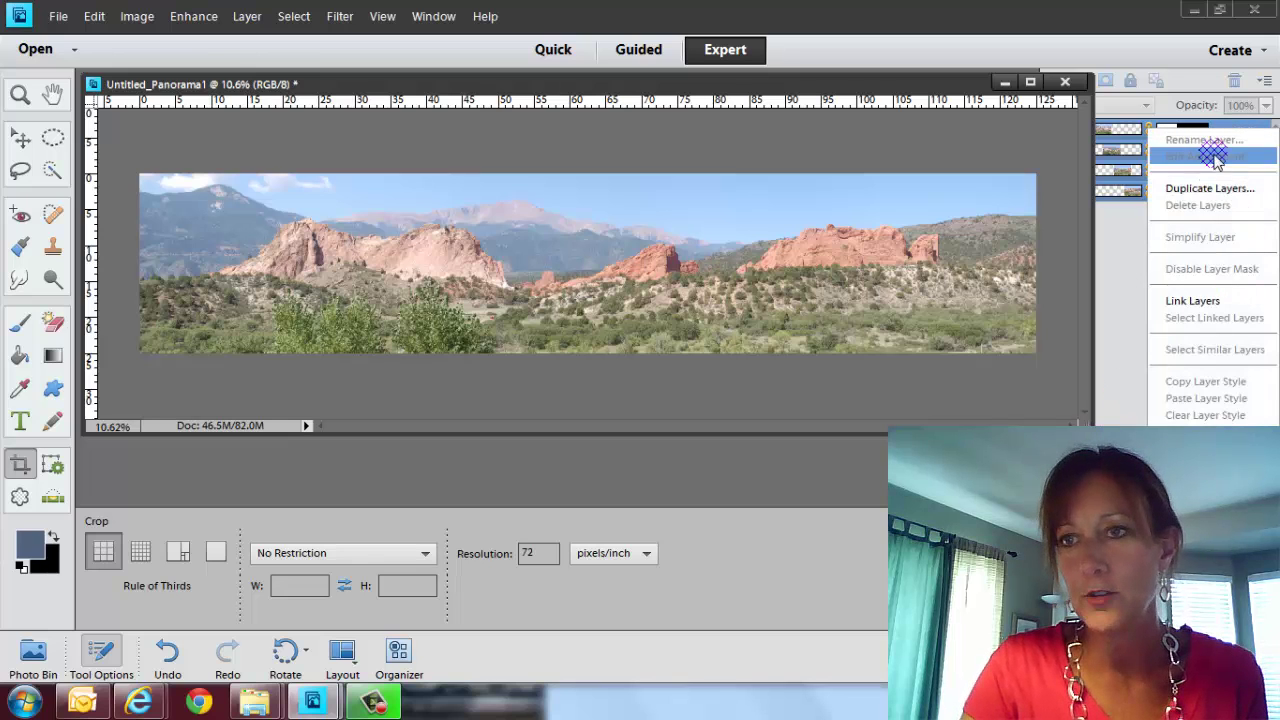
left_click(1200, 448)
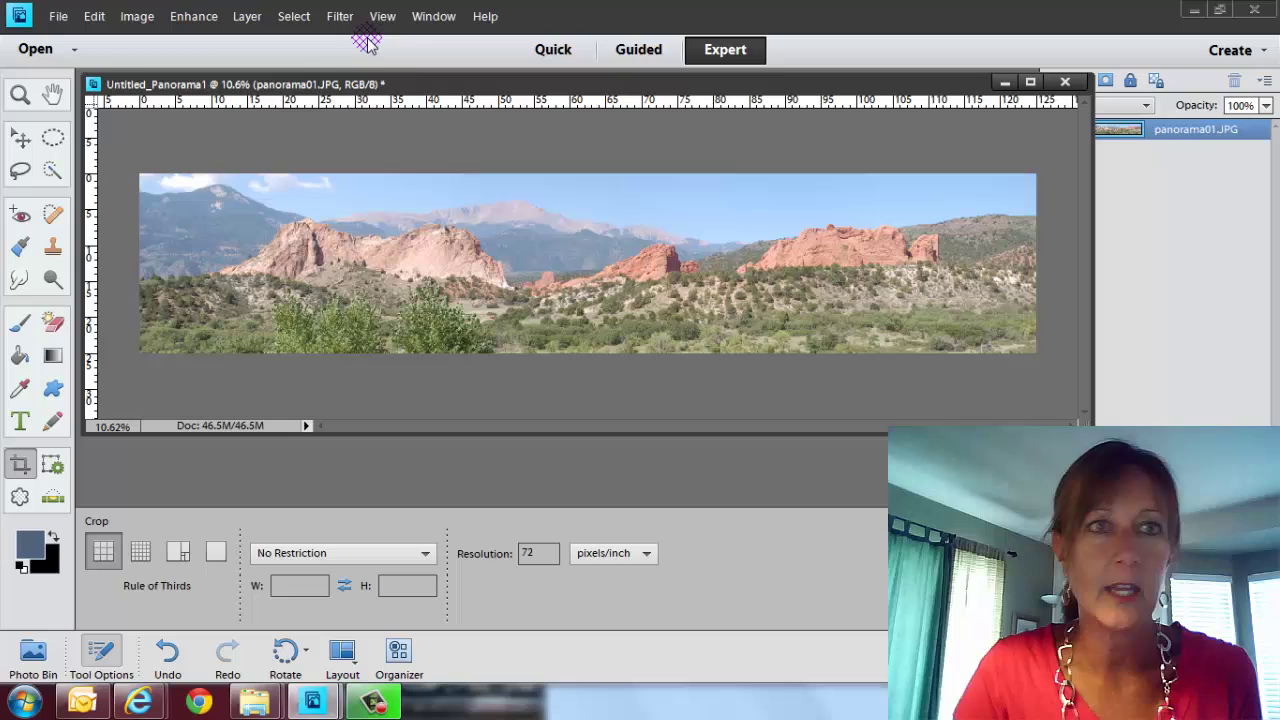
Boost contrast with Levels input values 56 / 0.44 / 211.
left_click(193, 16)
mouse_move(197, 177)
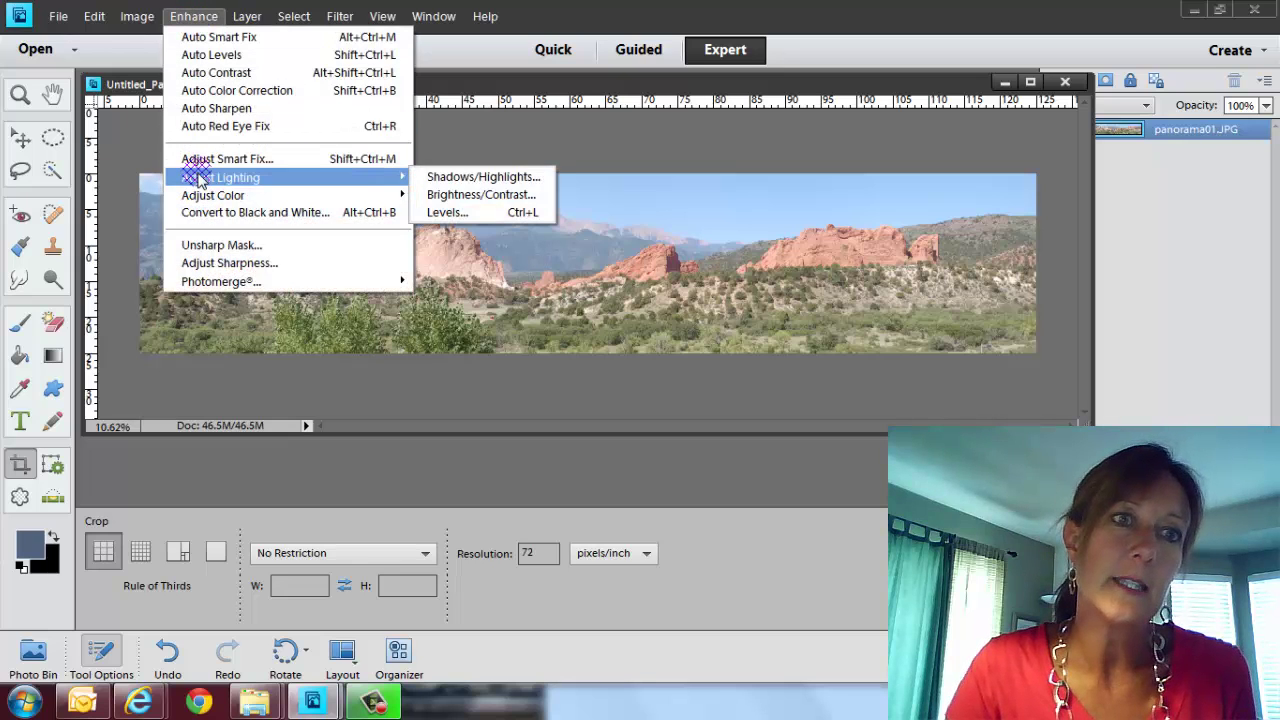
left_click(480, 213)
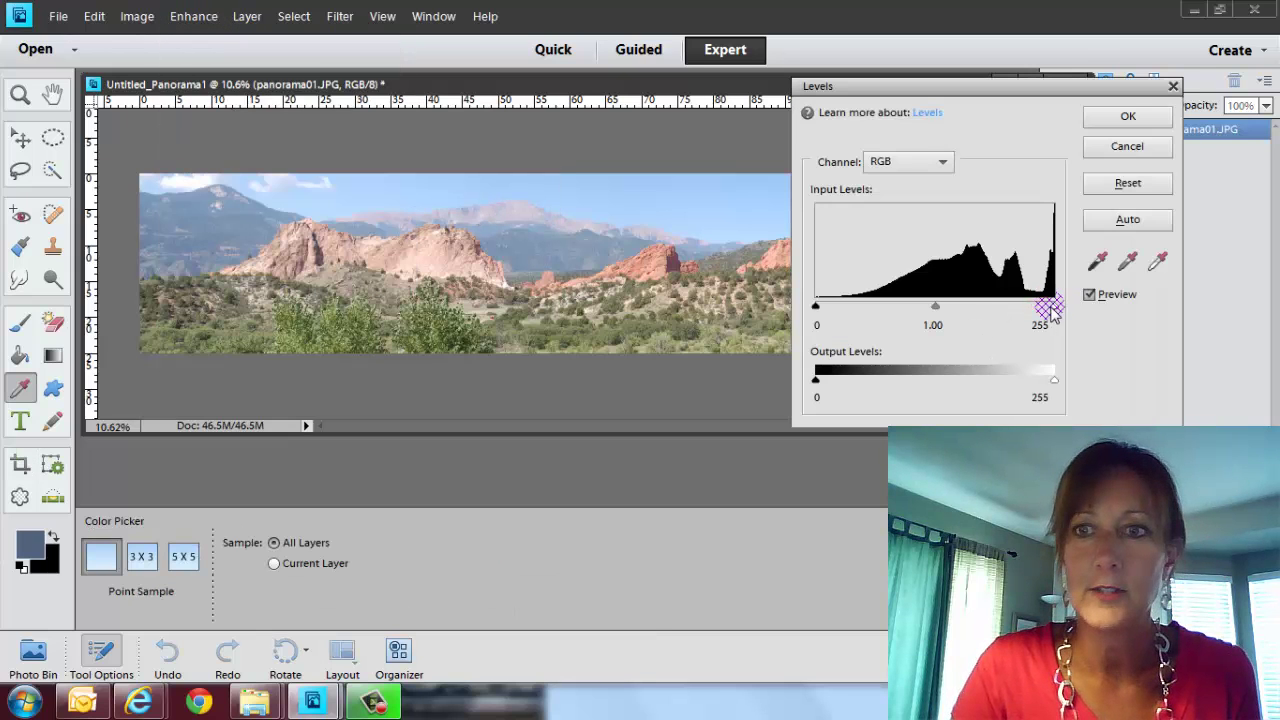
left_click_drag(1052, 306, 1013, 306)
left_click_drag(815, 306, 851, 306)
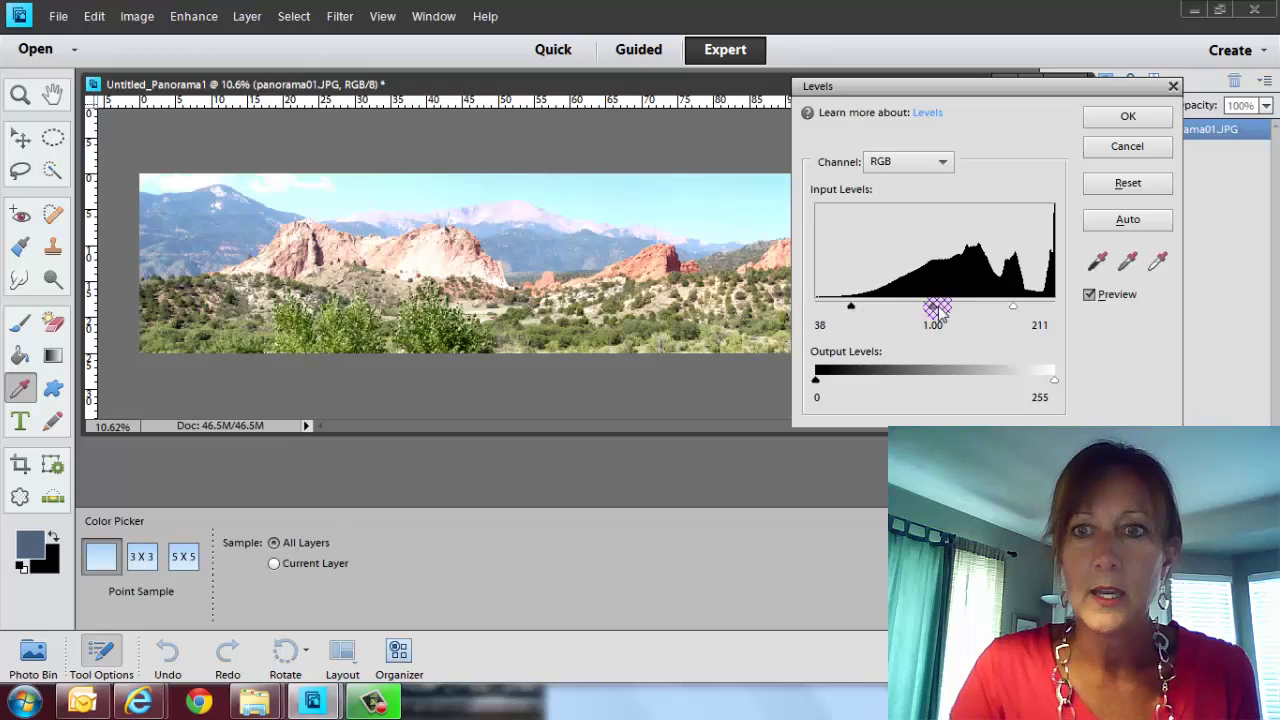
left_click_drag(937, 306, 956, 306)
left_click_drag(851, 306, 867, 306)
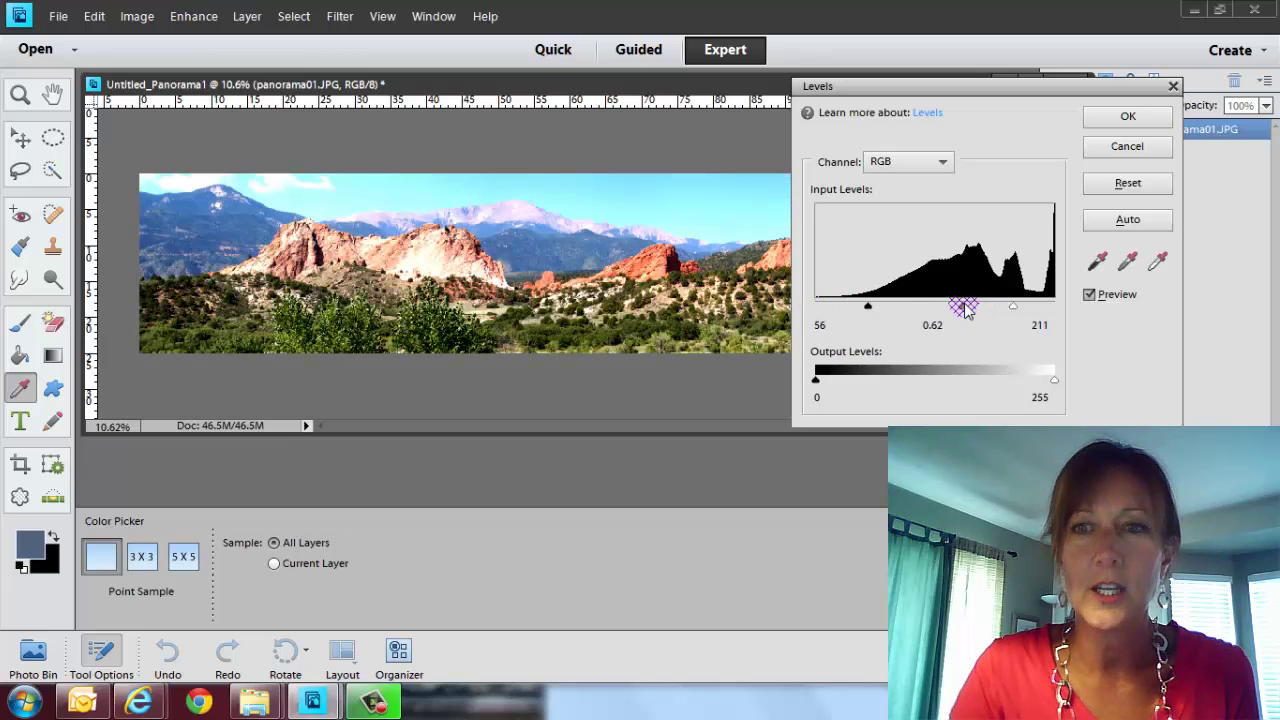
left_click_drag(962, 306, 975, 306)
left_click(1128, 116)
Close the panorama document without saving.
key("c")
left_click(675, 428)
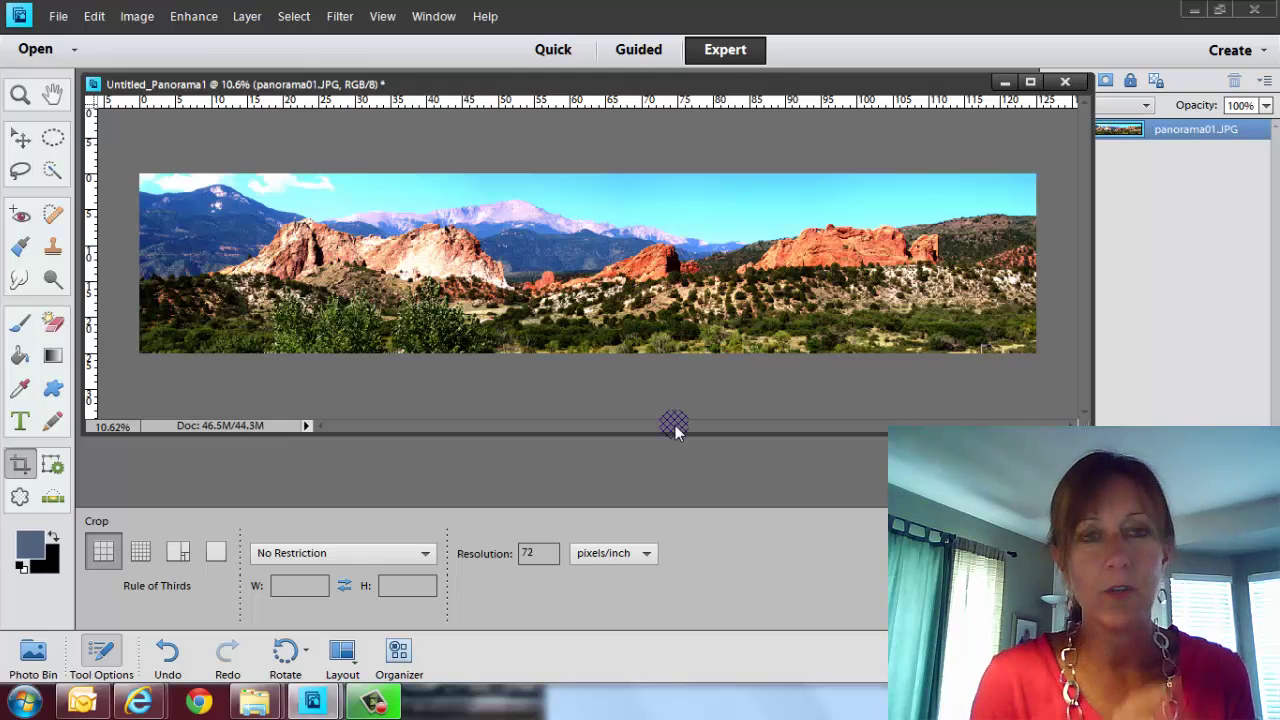
left_click(1065, 81)
left_click(652, 284)
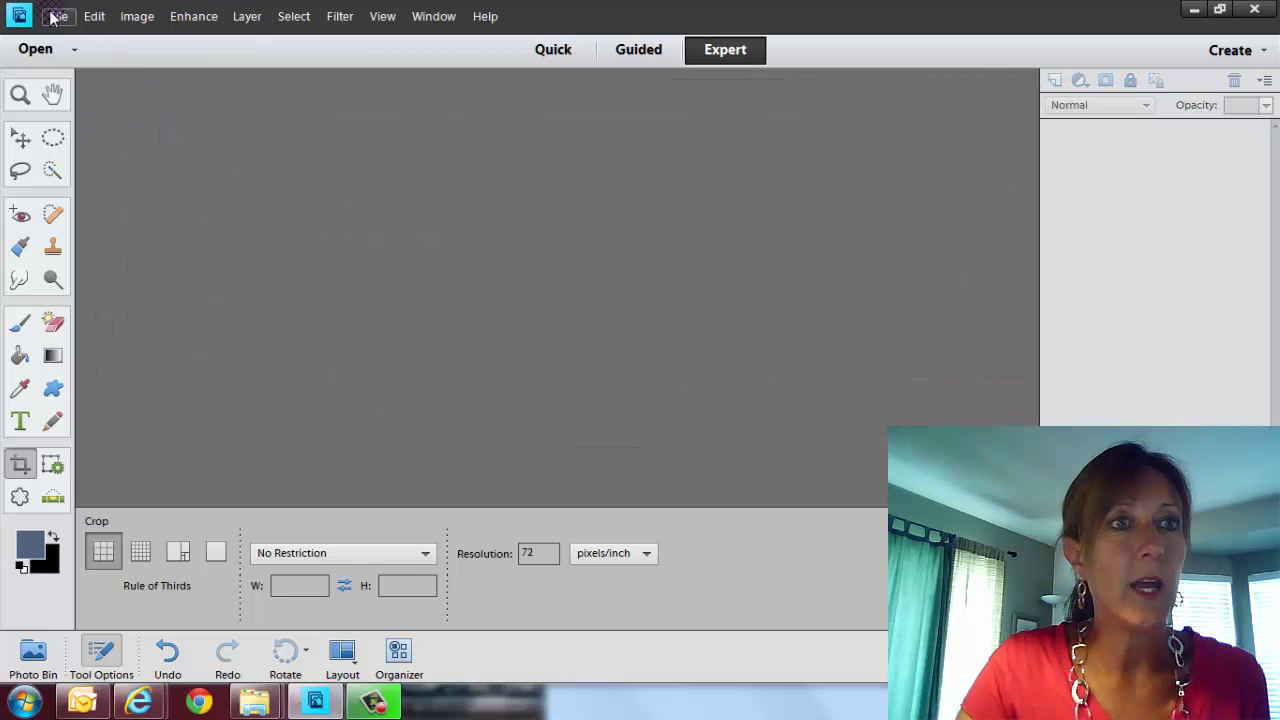
left_click(58, 16)
left_click(78, 54)
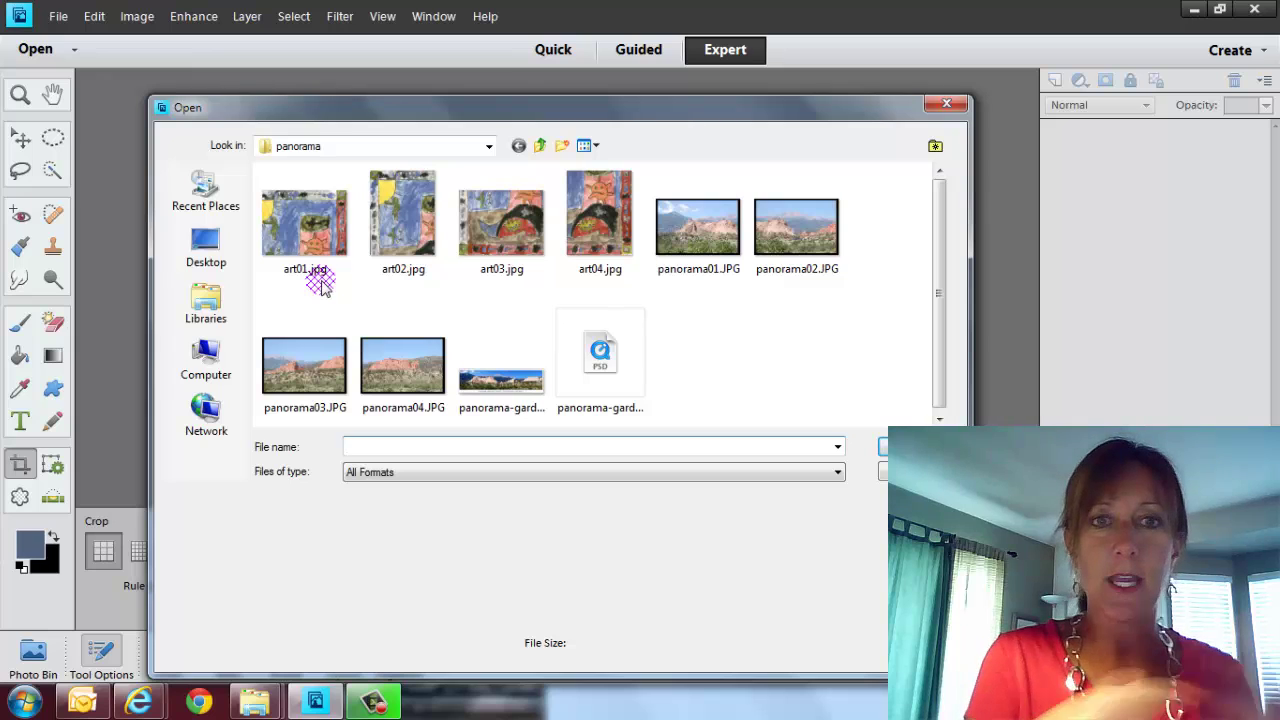
left_click(312, 222)
left_click(402, 232)
left_click(500, 225)
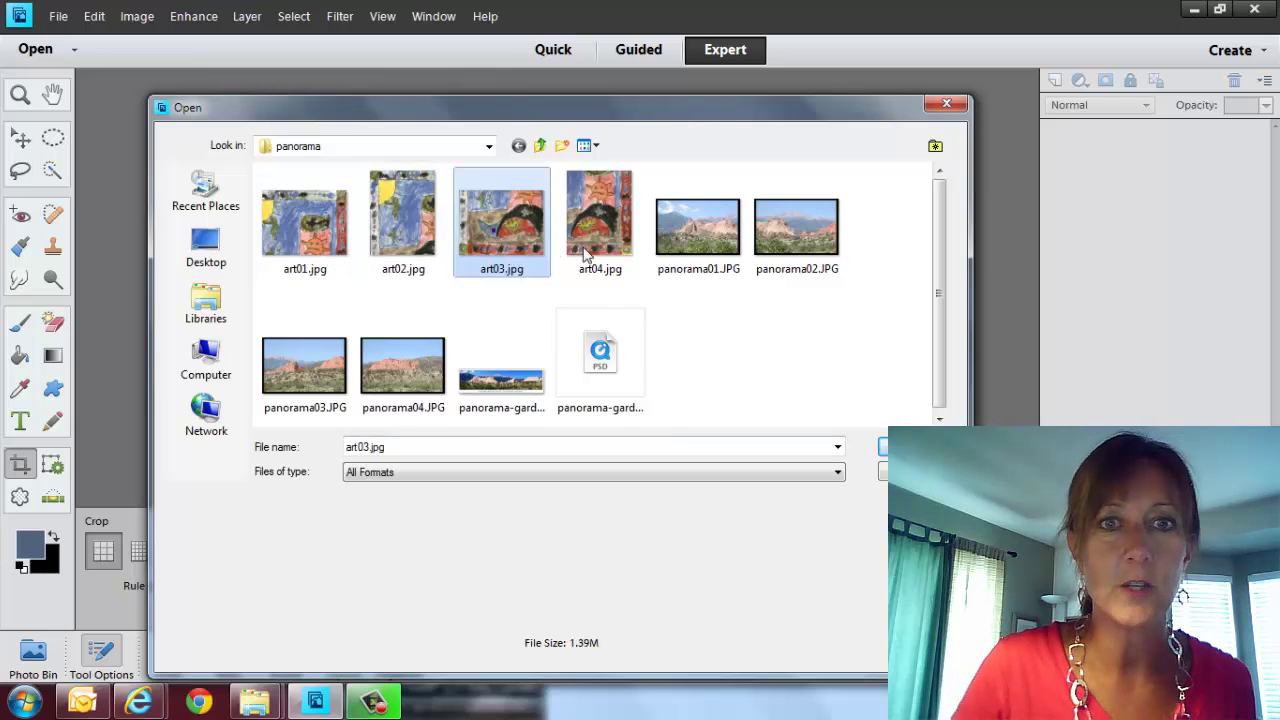
left_click(612, 238)
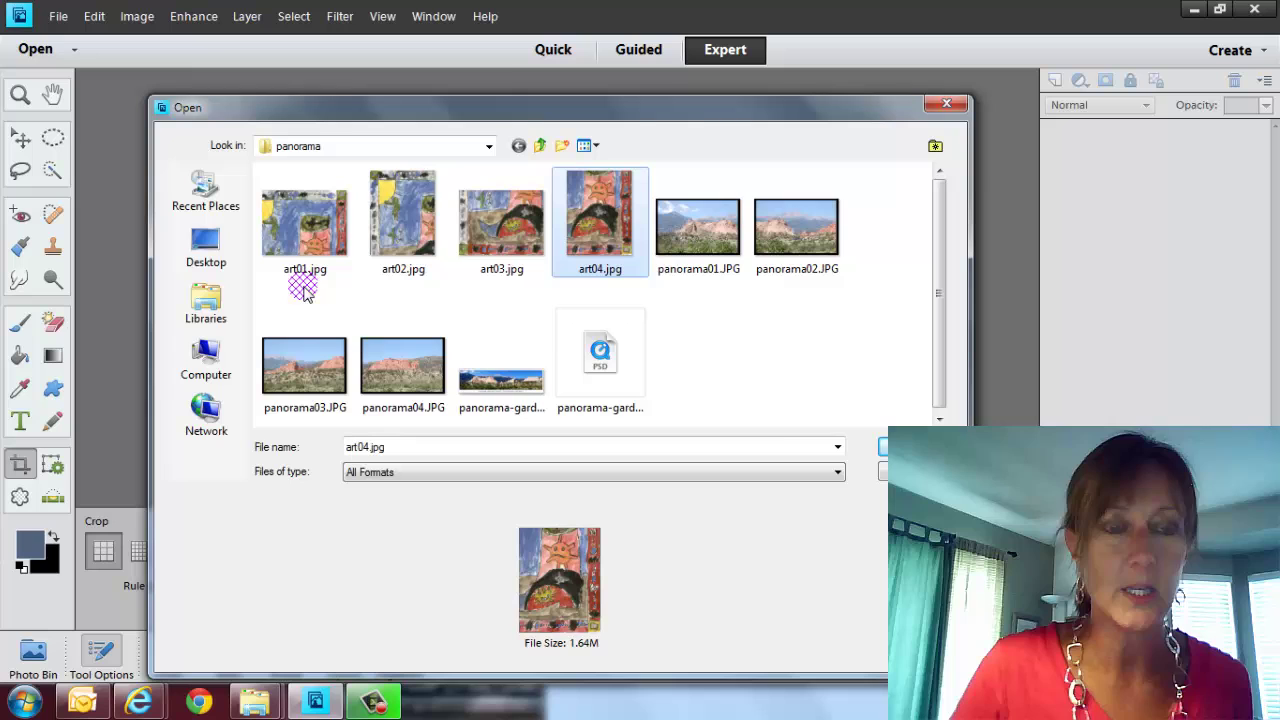
left_click(878, 469)
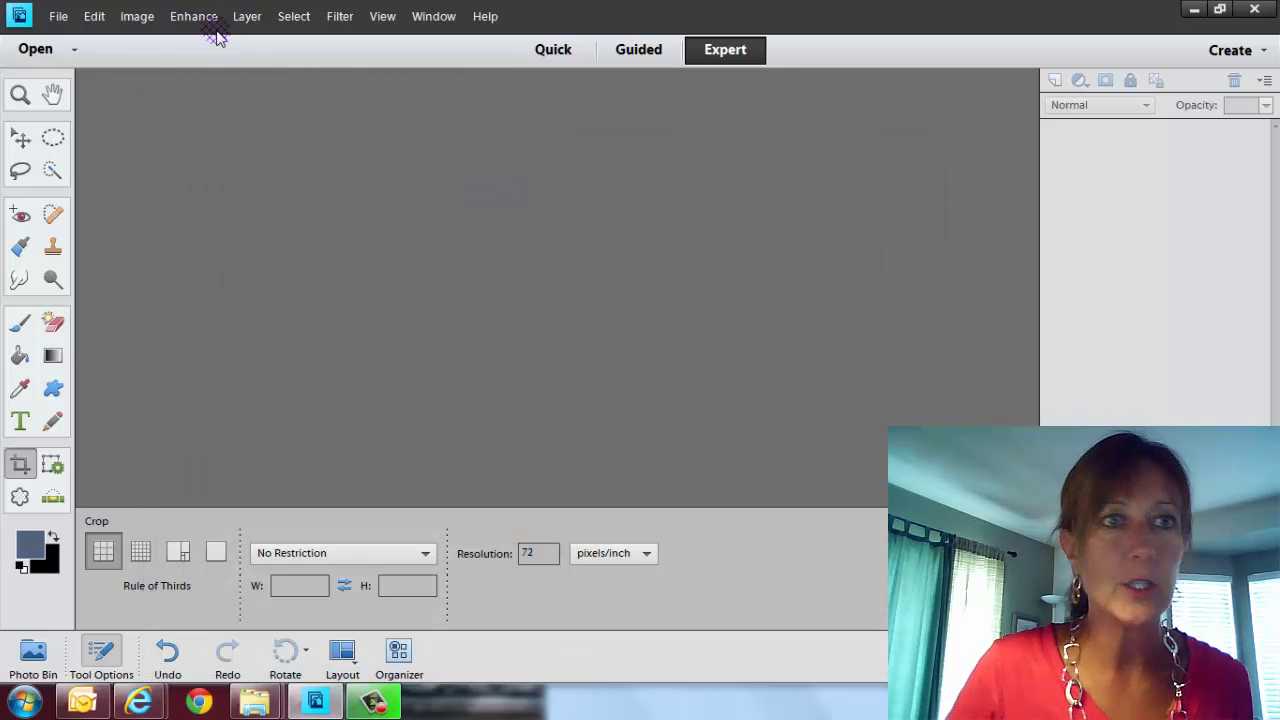
Run Photomerge Panorama with art01–art04.jpg as source files to build the drawing panorama.
left_click(200, 17)
mouse_move(211, 284)
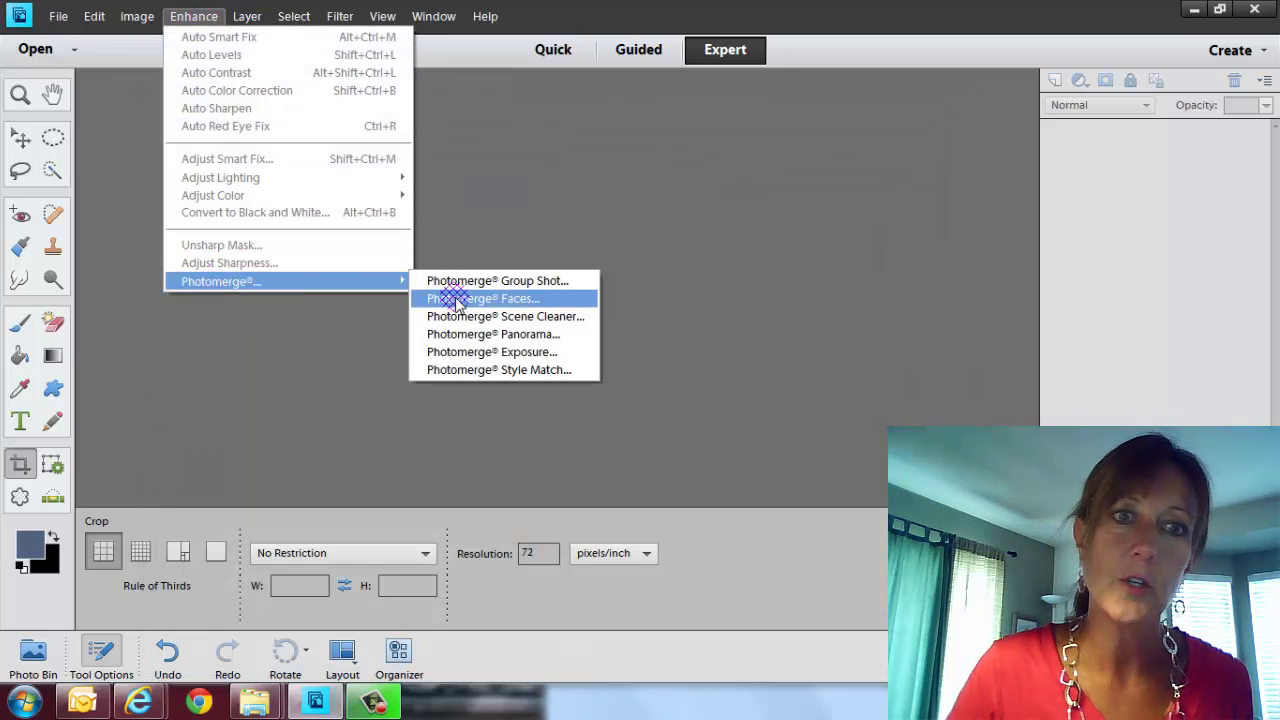
left_click(450, 338)
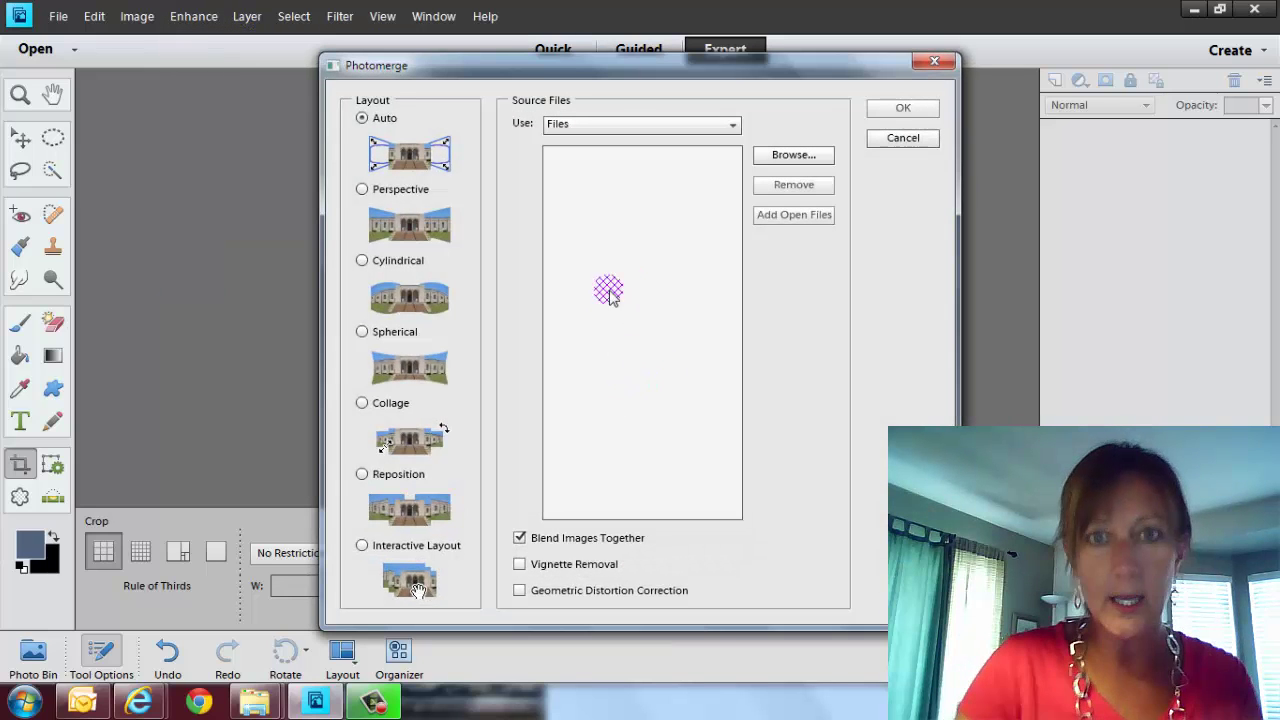
left_click(790, 154)
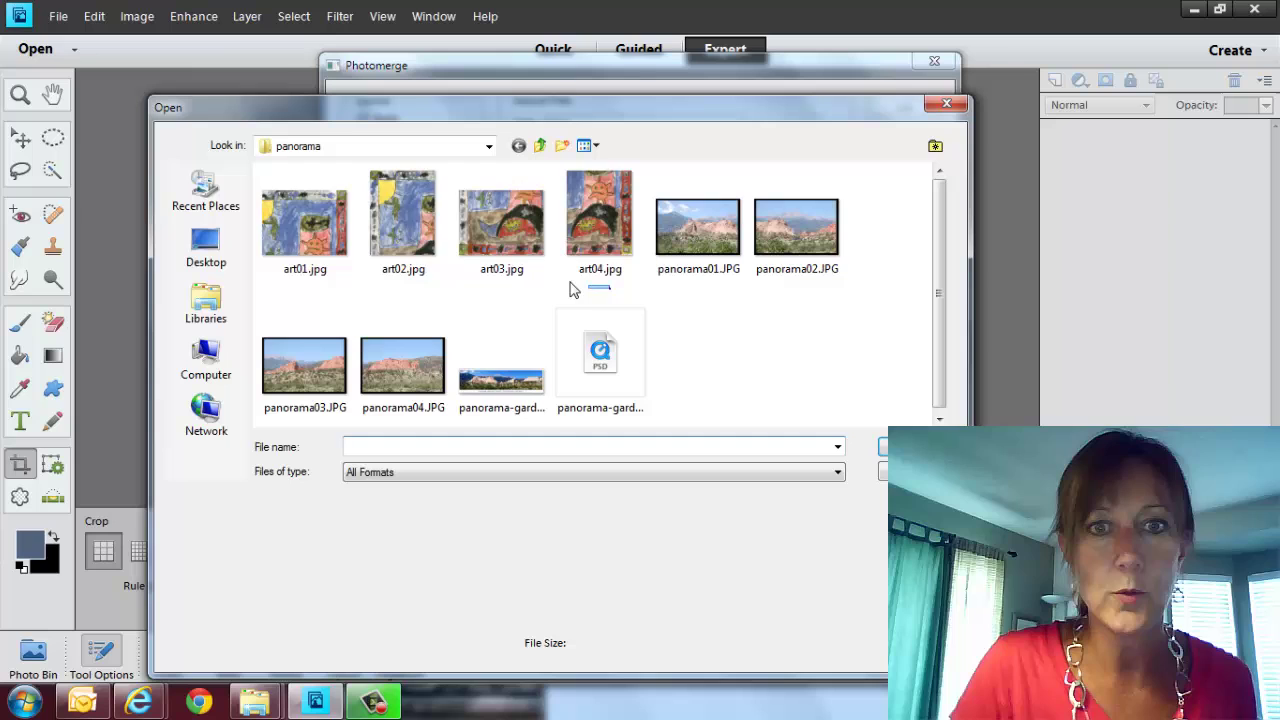
left_click_drag(609, 288, 268, 233)
left_click(903, 447)
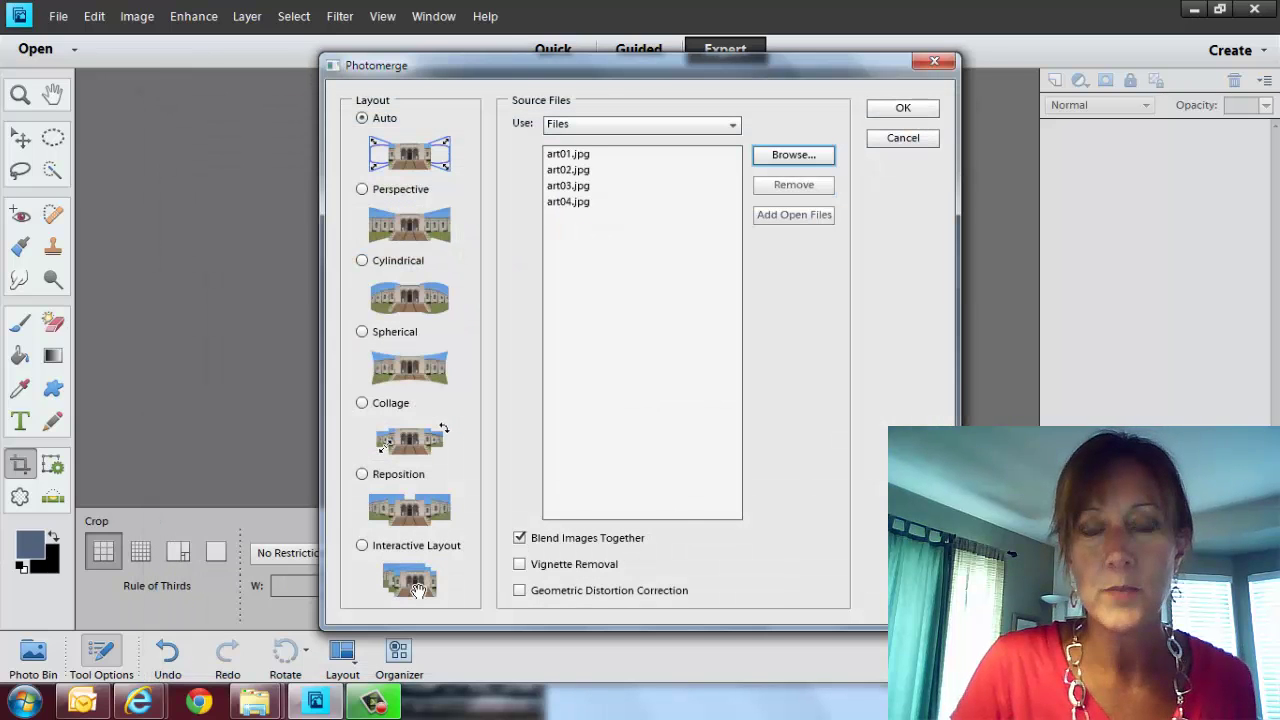
left_click(903, 107)
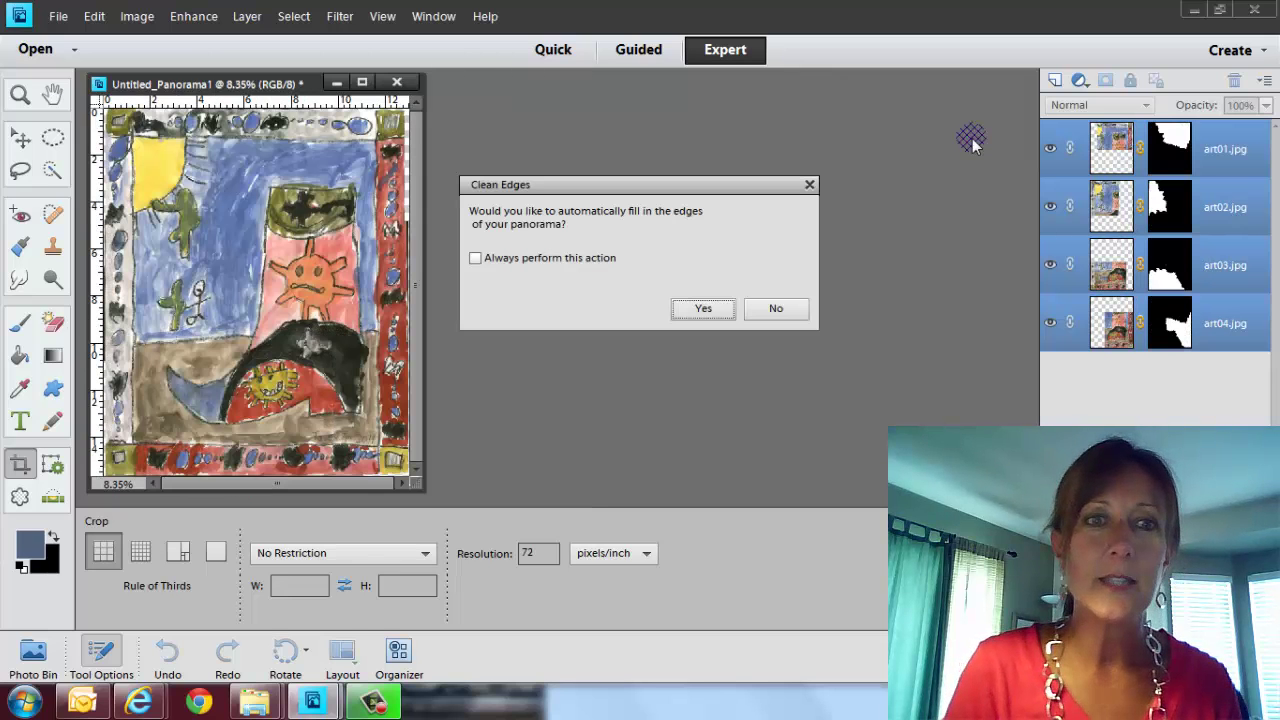
Decline edge filling, toggle the art01–art03 layers off and on, and enlarge the document window.
left_click(776, 309)
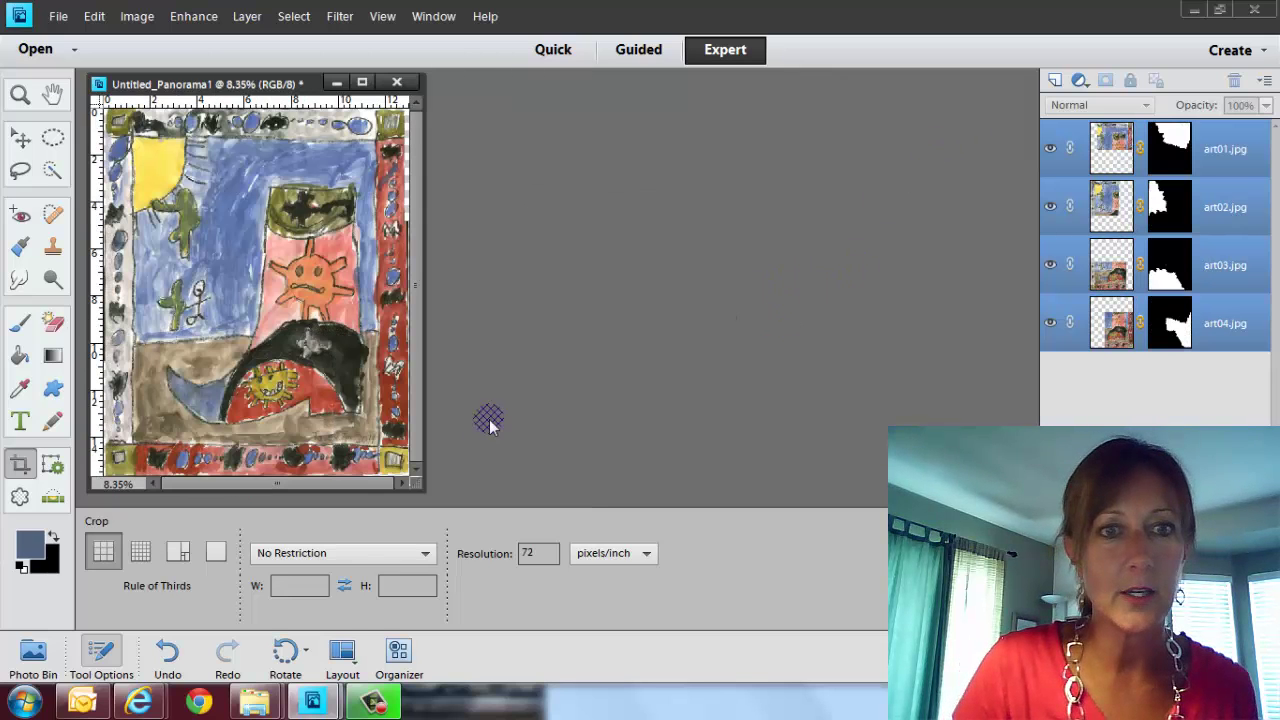
left_click(1050, 148)
left_click(1050, 148)
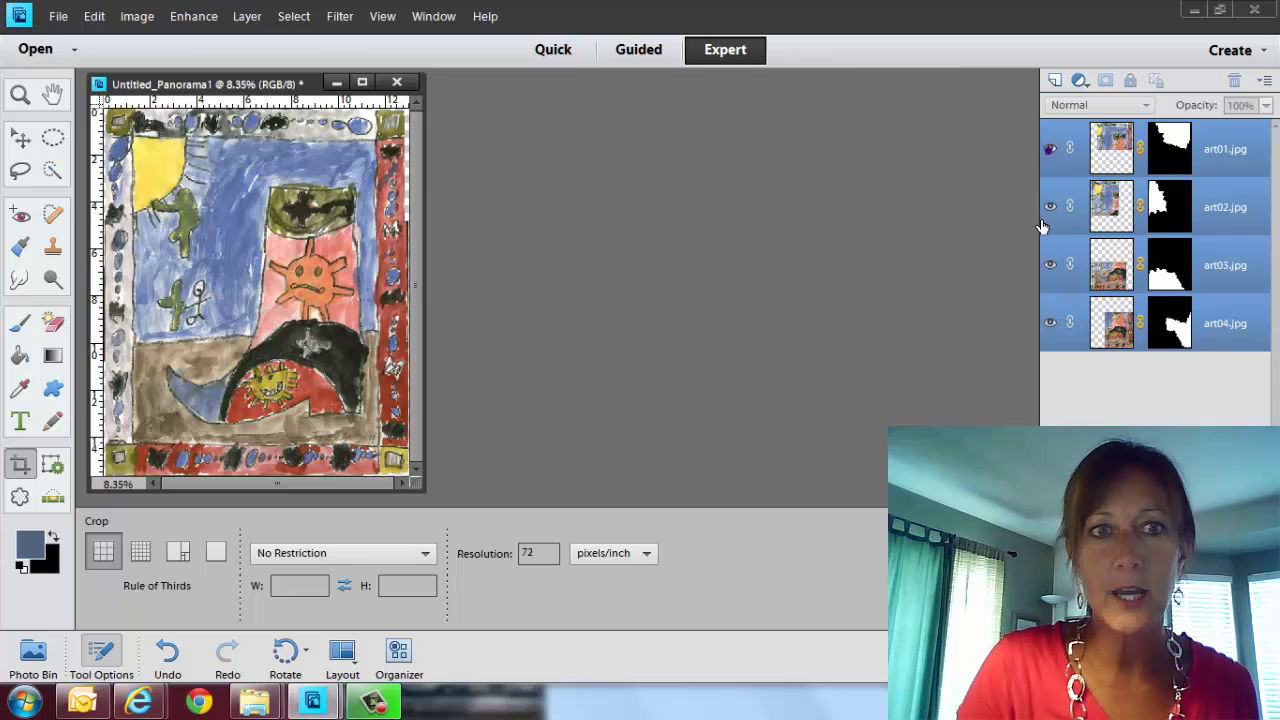
left_click(1050, 207)
left_click(1050, 207)
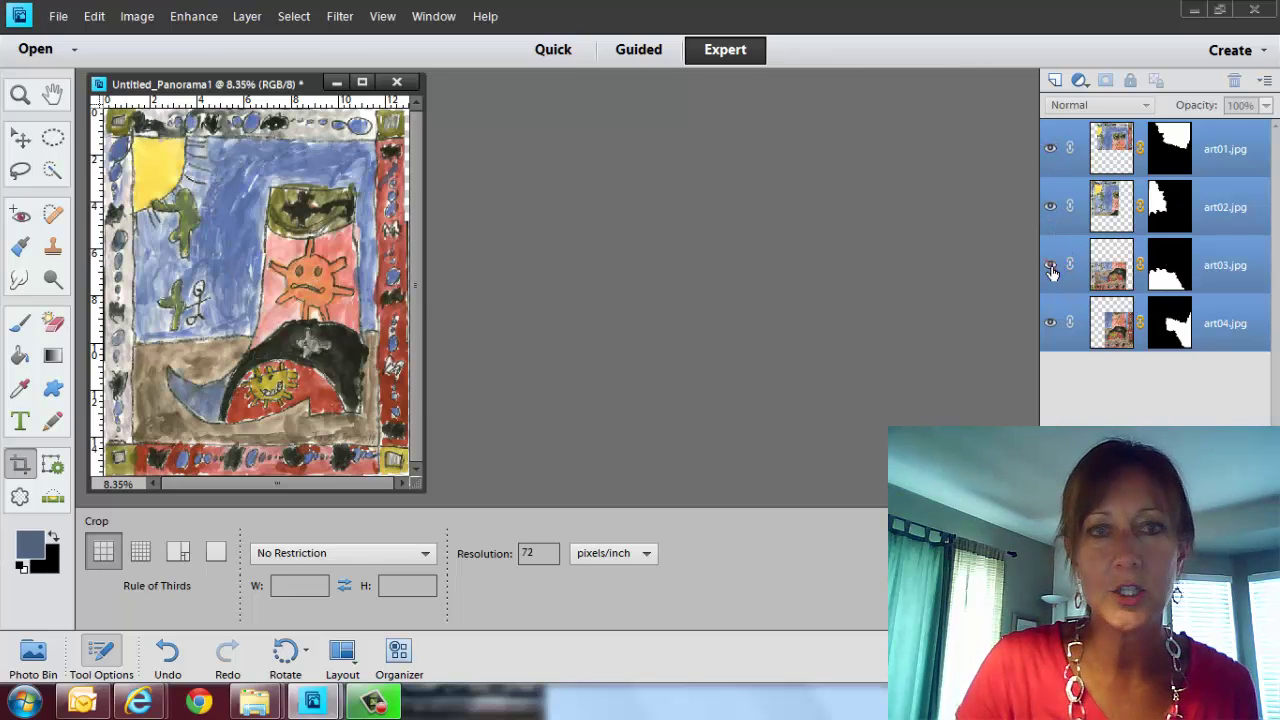
left_click(1050, 265)
left_click(1050, 265)
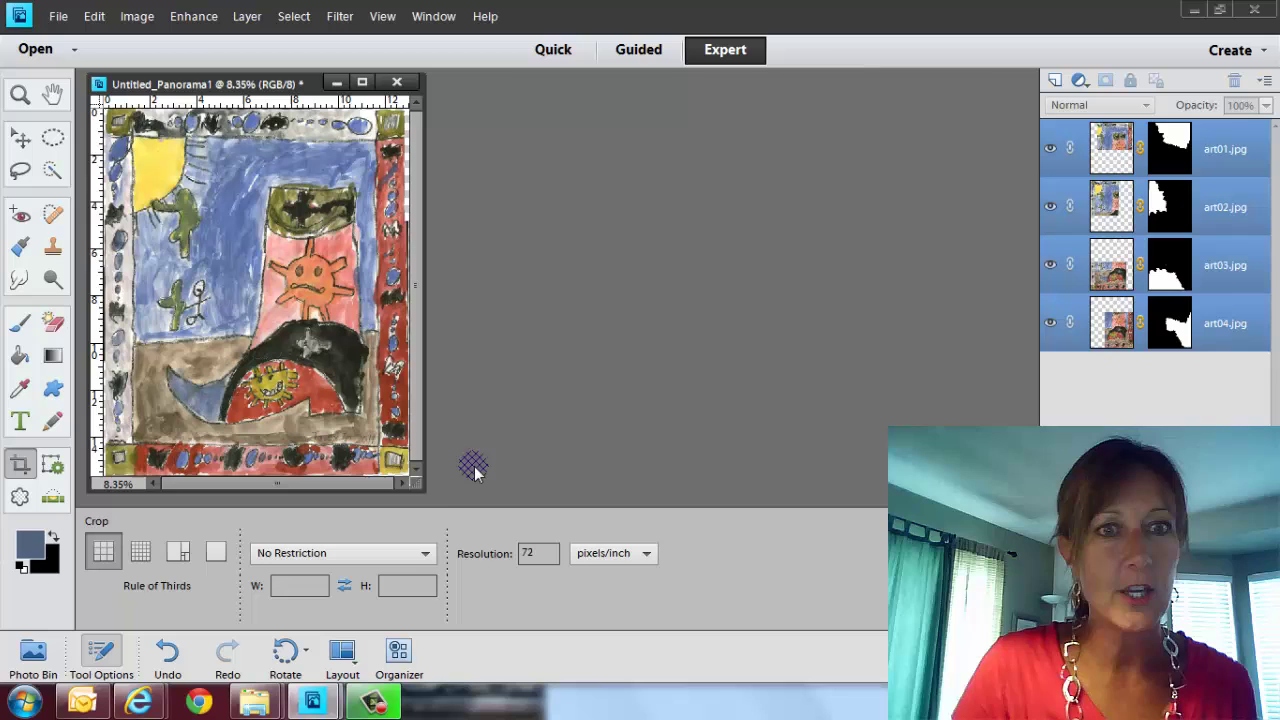
left_click_drag(427, 497, 868, 572)
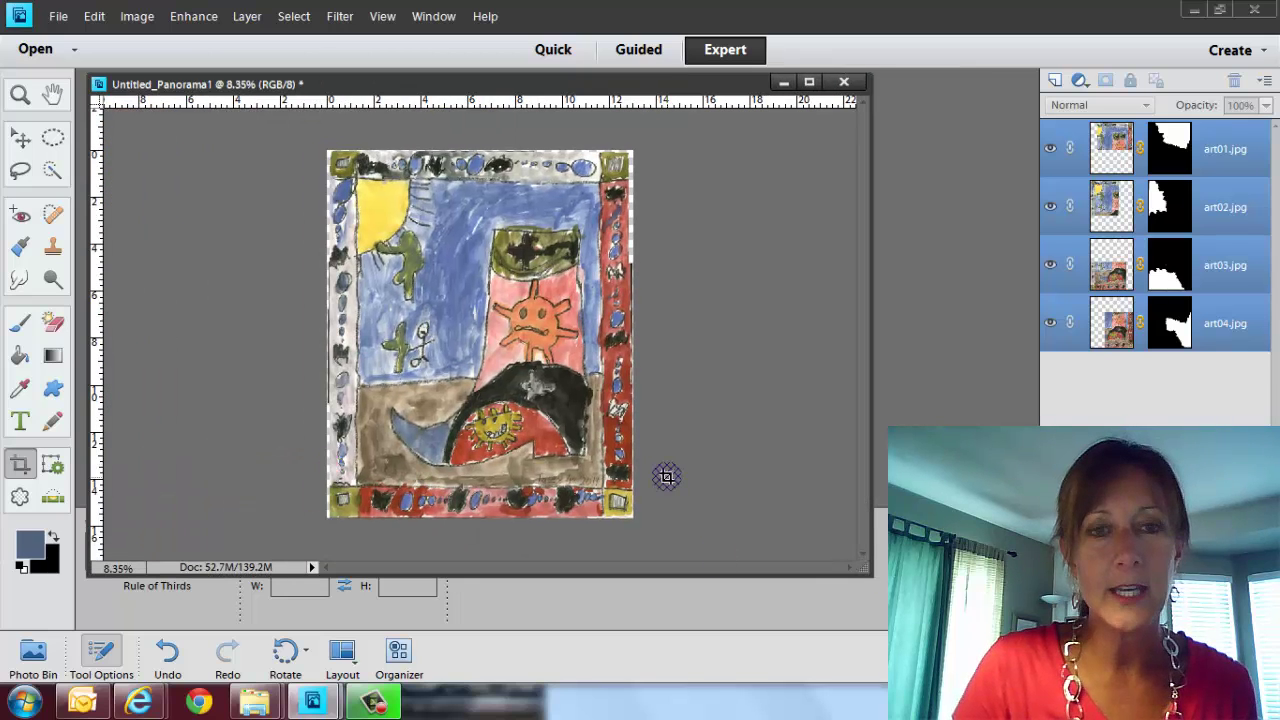